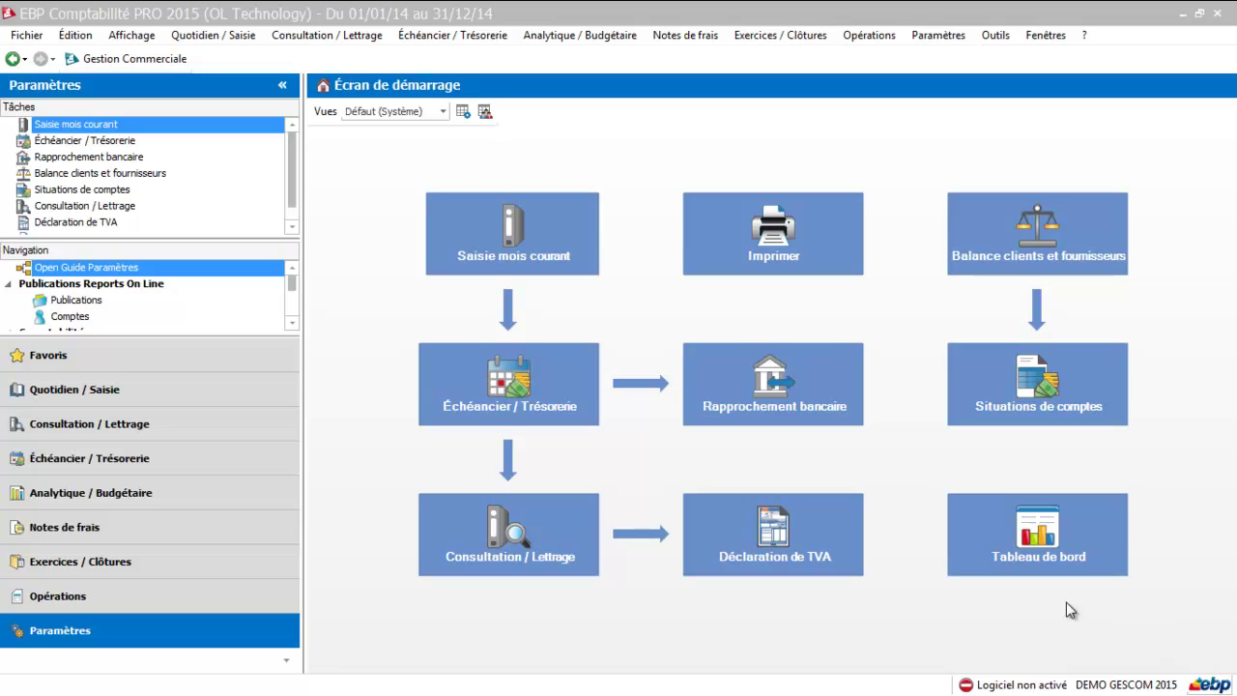
# Open the company information from the settings and review the contact details, administrative information and VAT information.
pyautogui.click(223, 636)
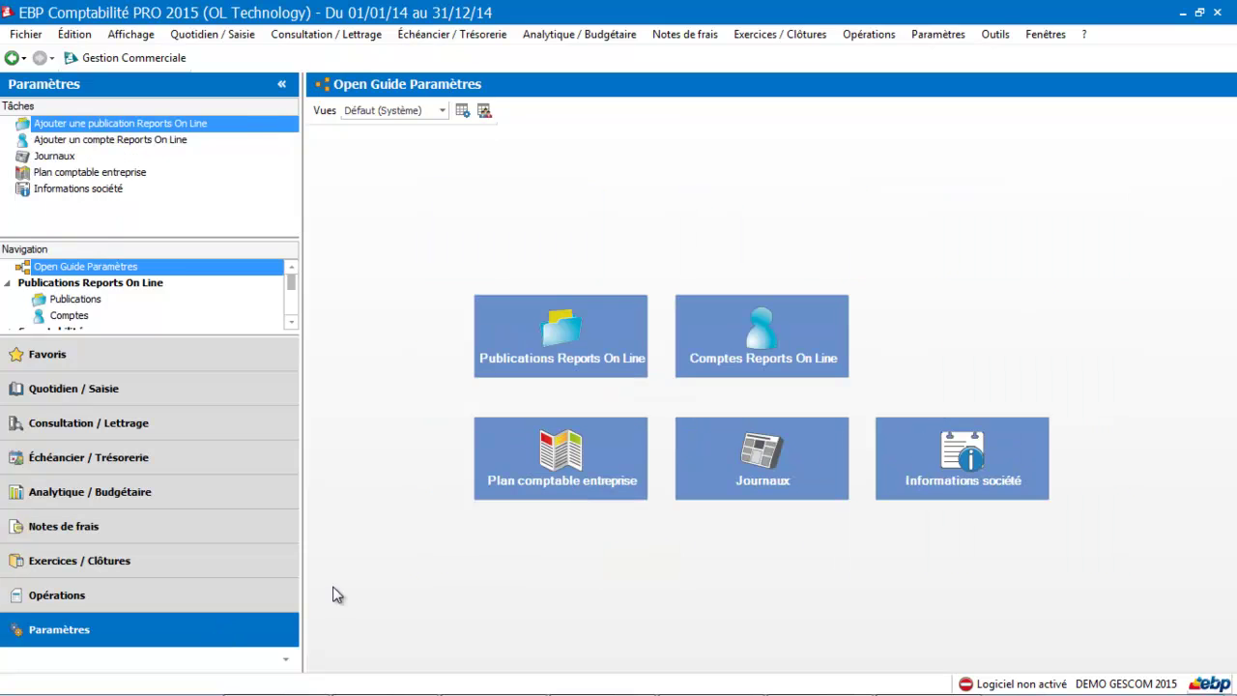
pyautogui.click(1004, 487)
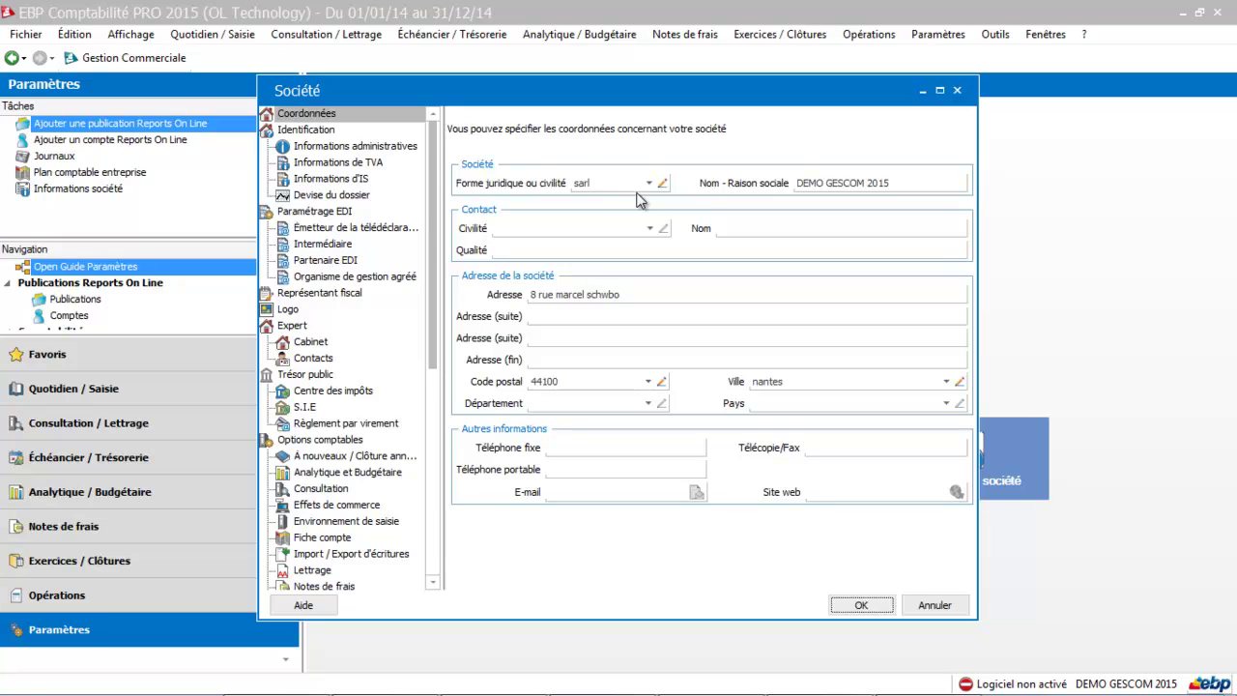
pyautogui.click(351, 148)
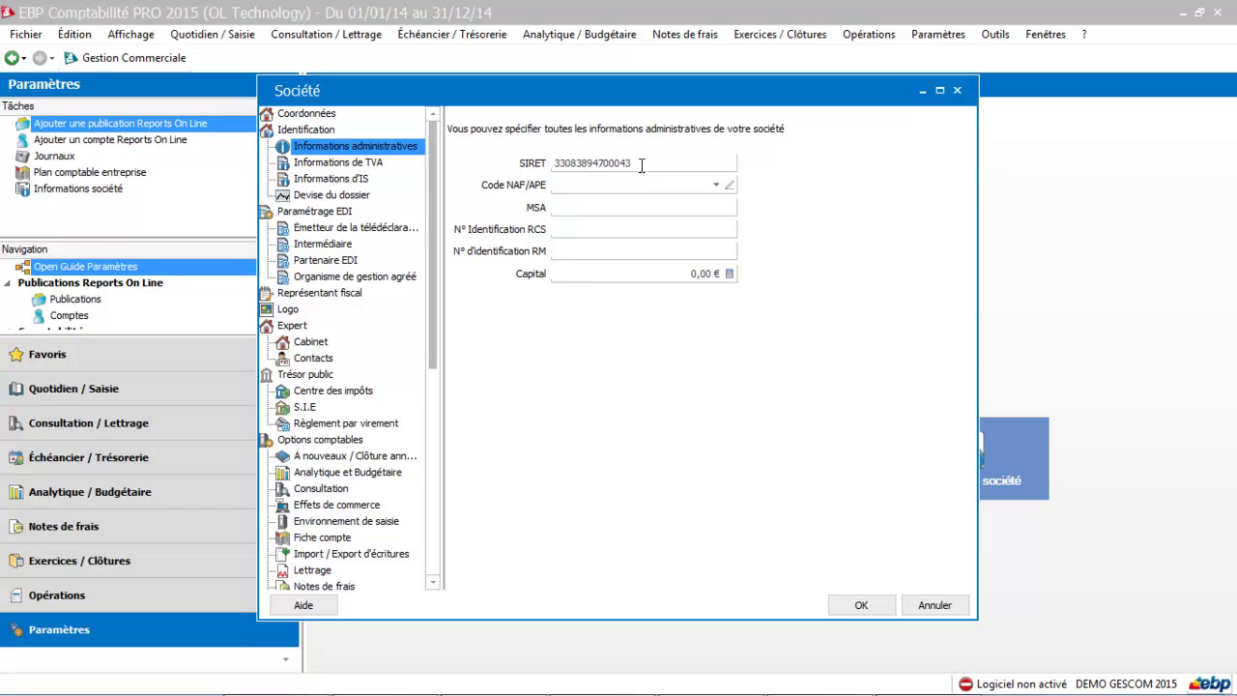
pyautogui.click(377, 166)
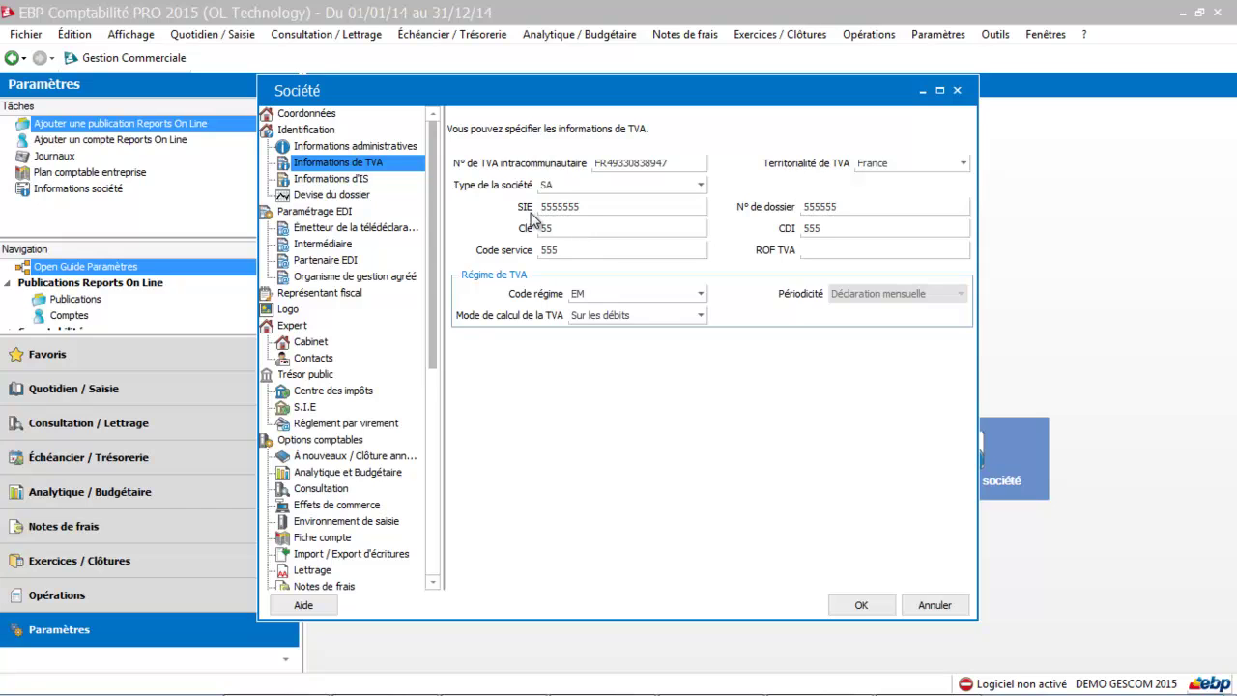
pyautogui.click(810, 251)
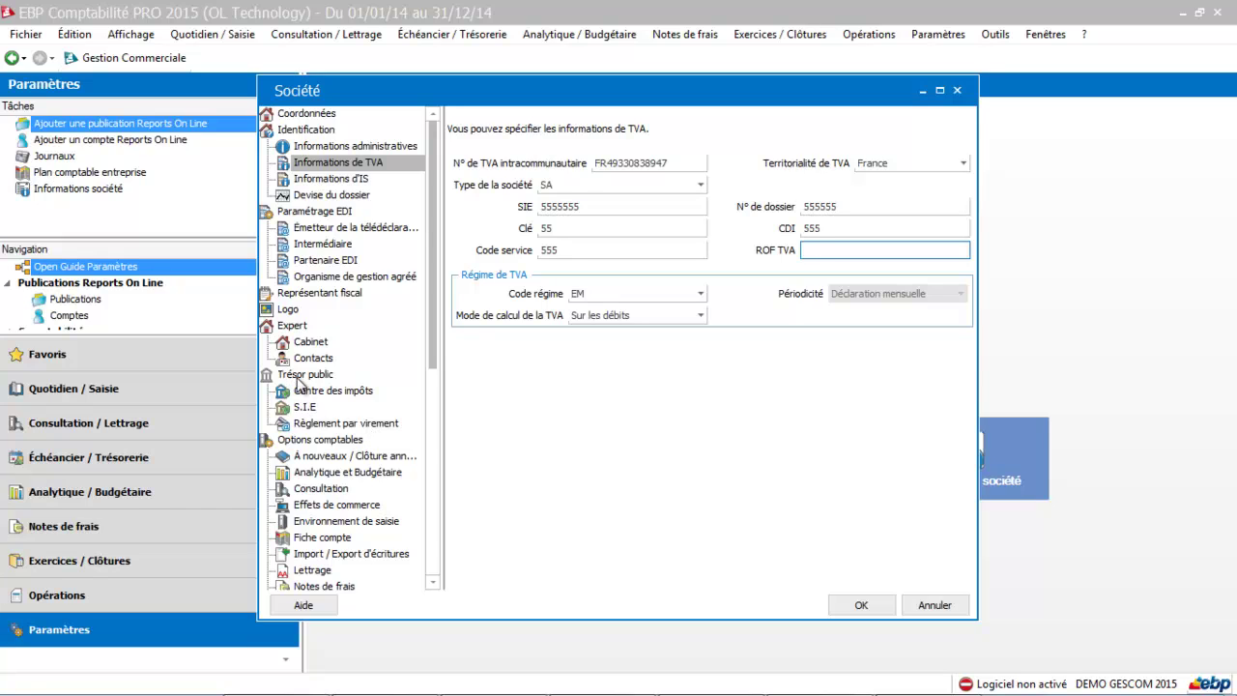
# Set the beneficiary for VAT payments by bank transfer to Centre des impôts.
pyautogui.click(336, 426)
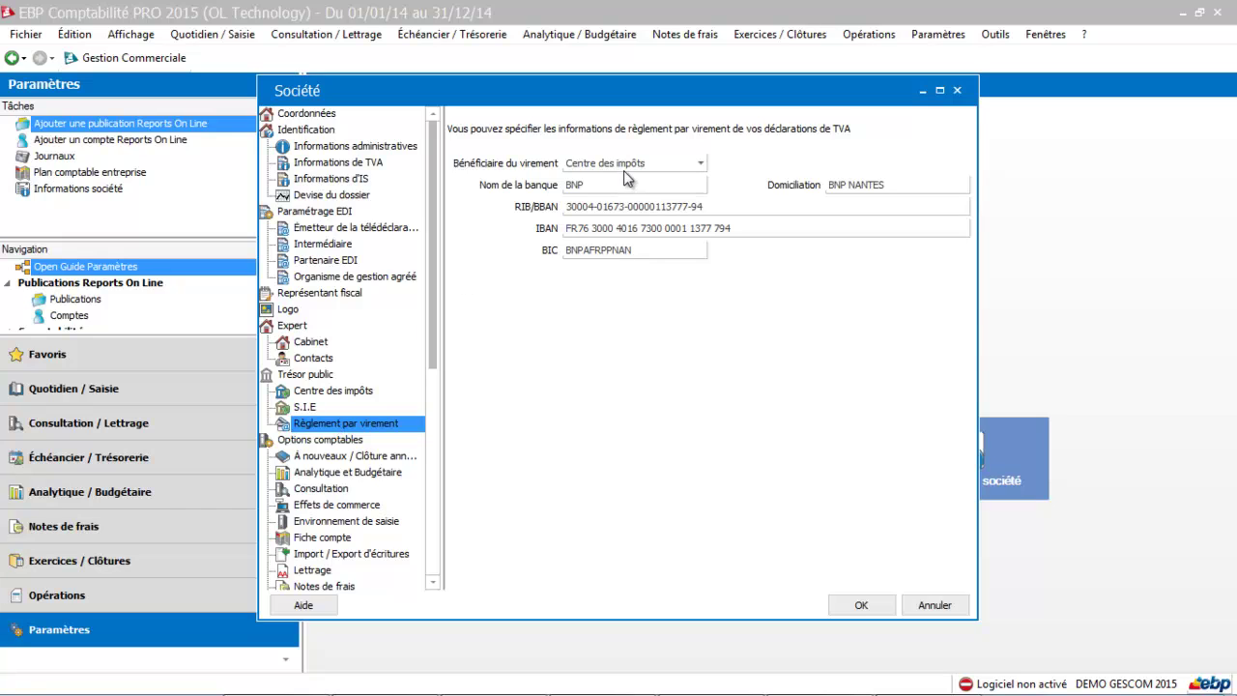
pyautogui.click(597, 164)
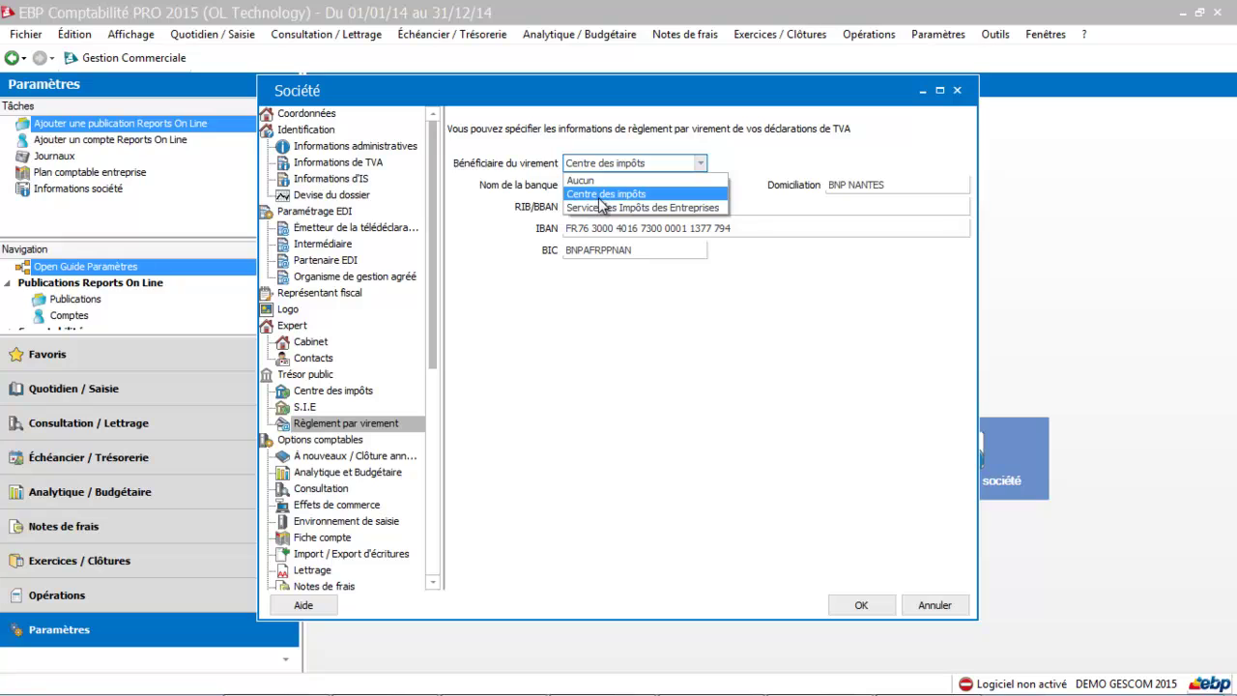
pyautogui.click(602, 194)
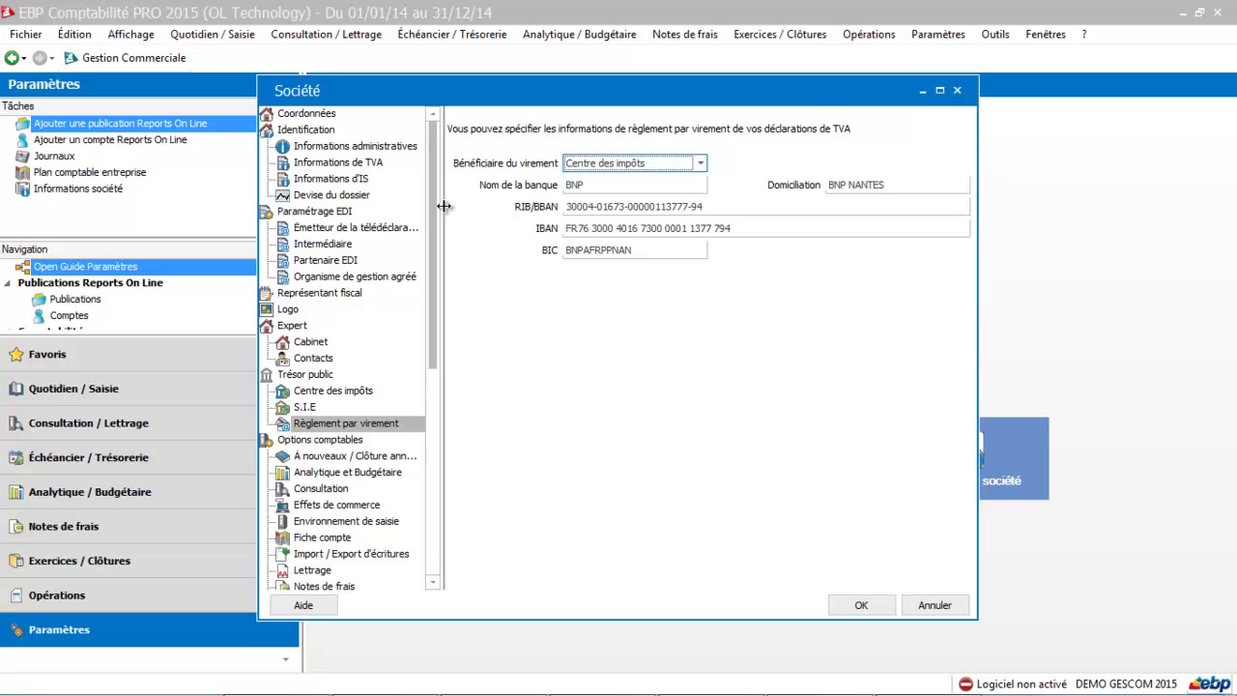
# Set the declaring third party for the EDI tele-declaration issuer to Entreprise.
pyautogui.click(362, 236)
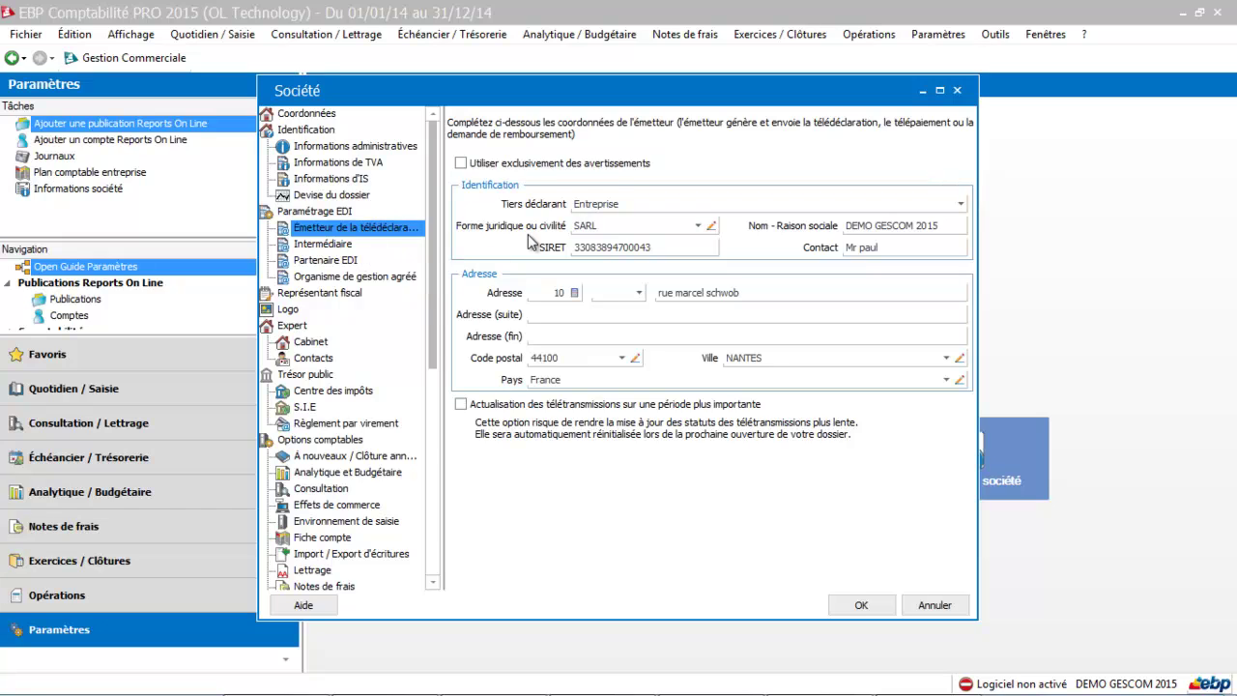
pyautogui.click(621, 209)
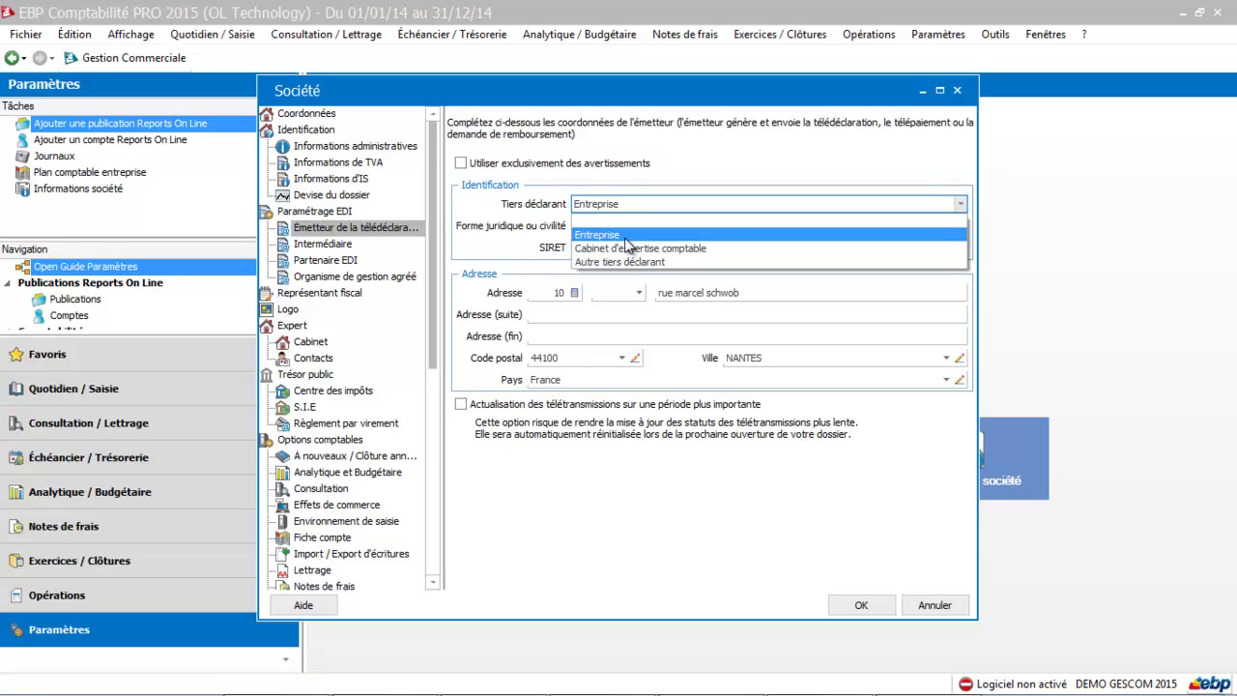
pyautogui.click(625, 237)
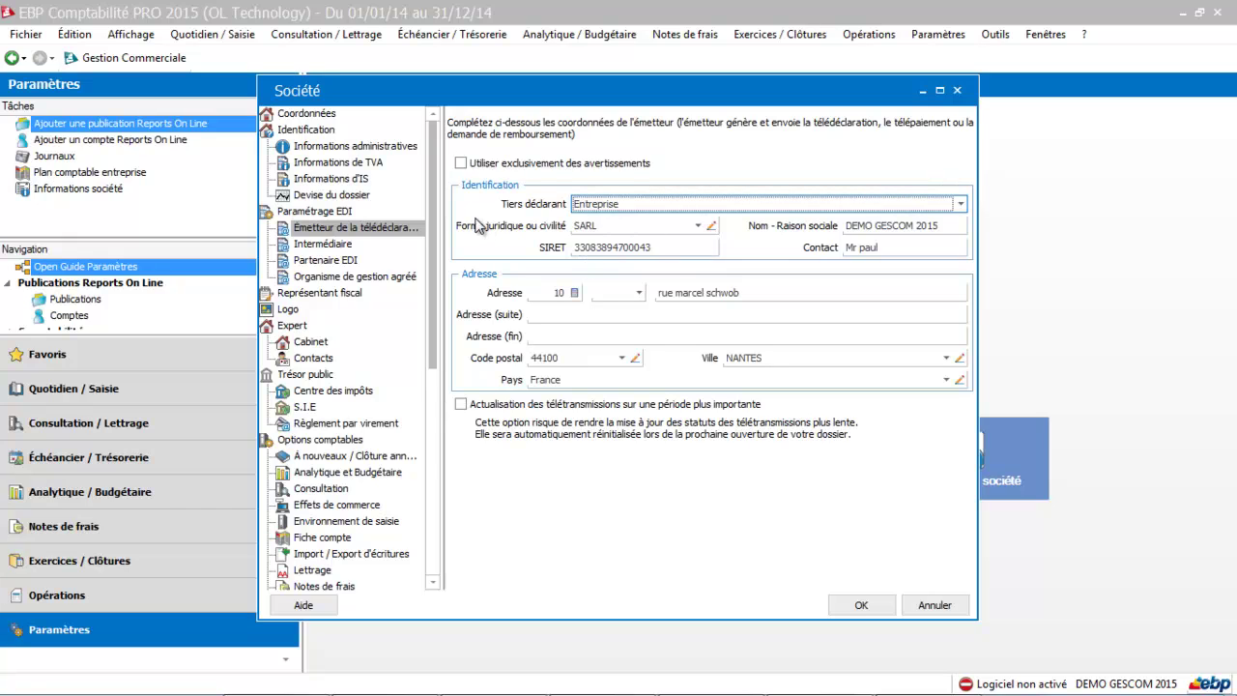
# Try the option for an intermediary between the issuer and the EDI partner, and switch it off again.
pyautogui.click(350, 248)
pyautogui.click(350, 247)
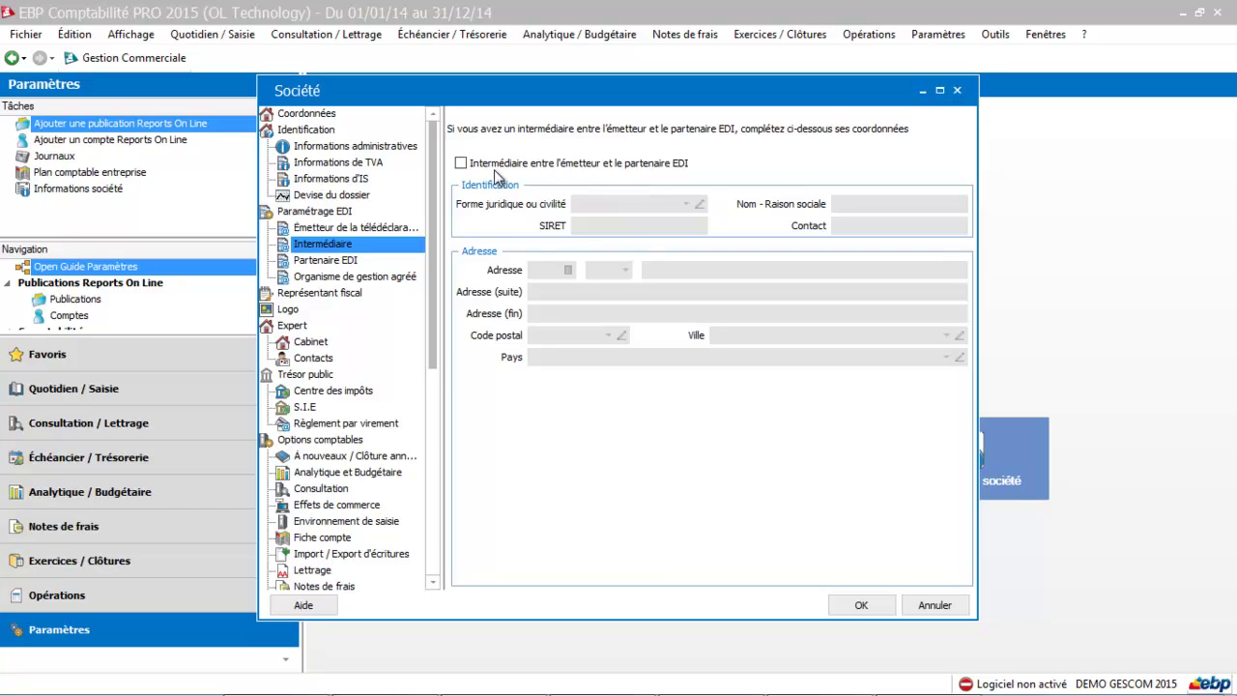
pyautogui.click(461, 164)
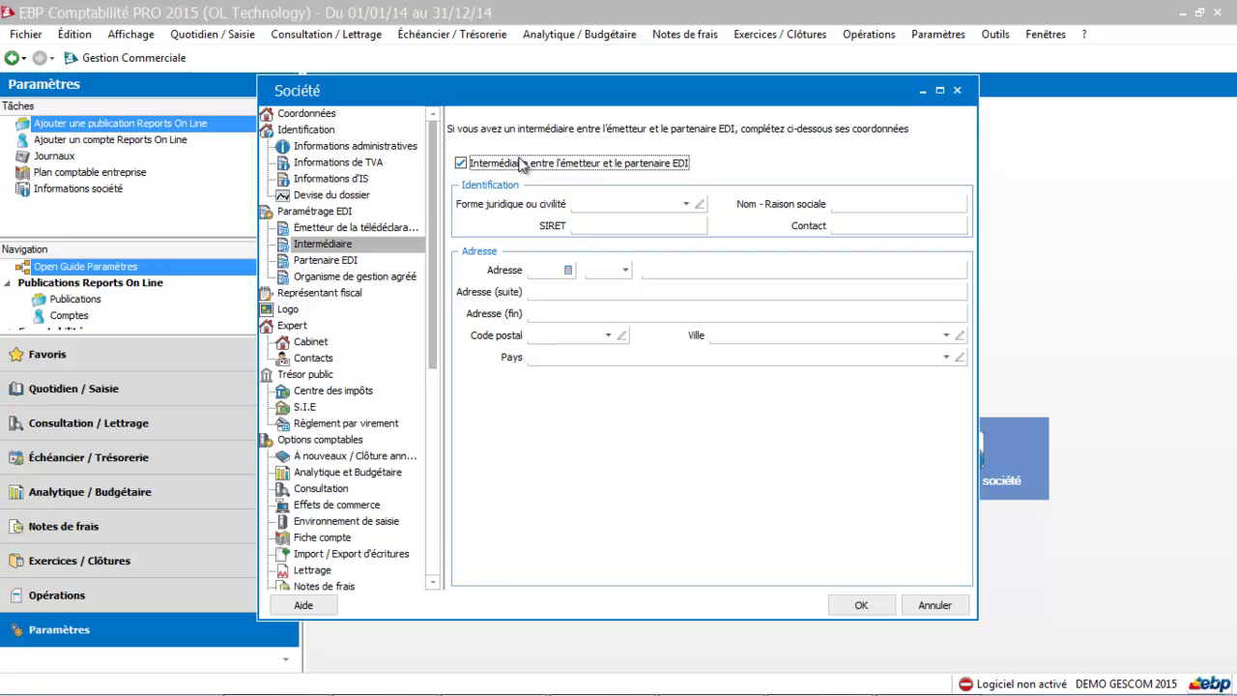
pyautogui.click(480, 169)
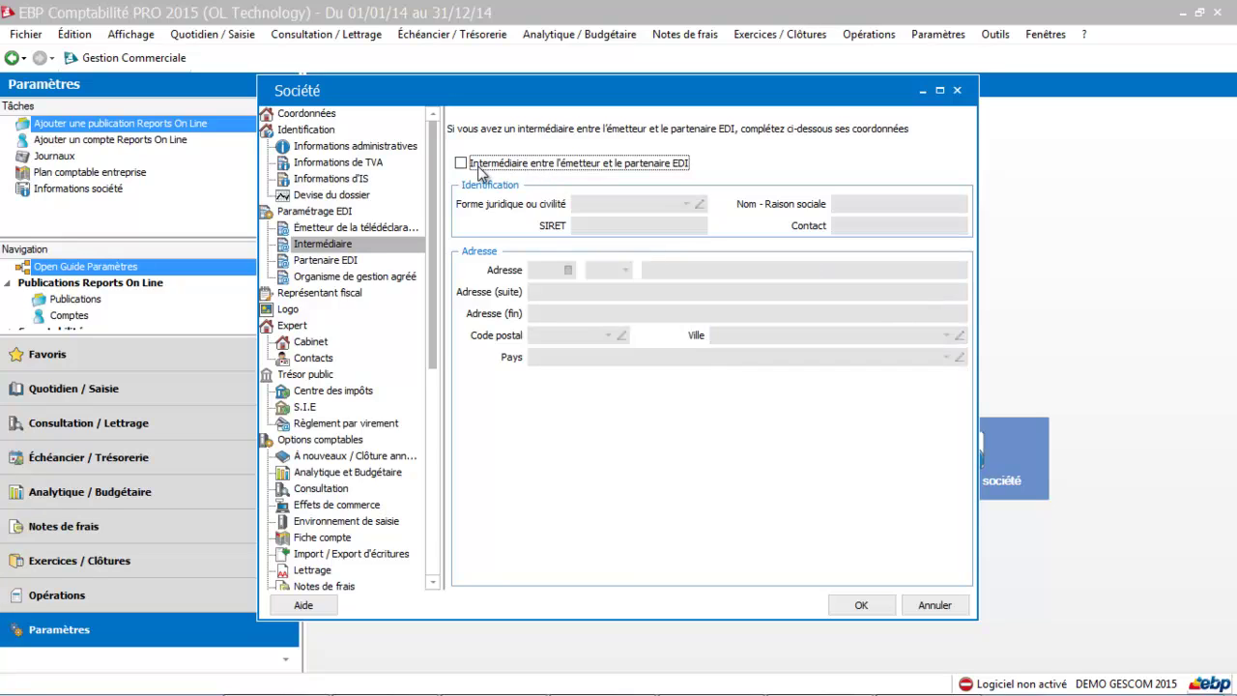
# Review the EDI partner and approved management organisation settings, and confirm the company settings.
pyautogui.click(346, 264)
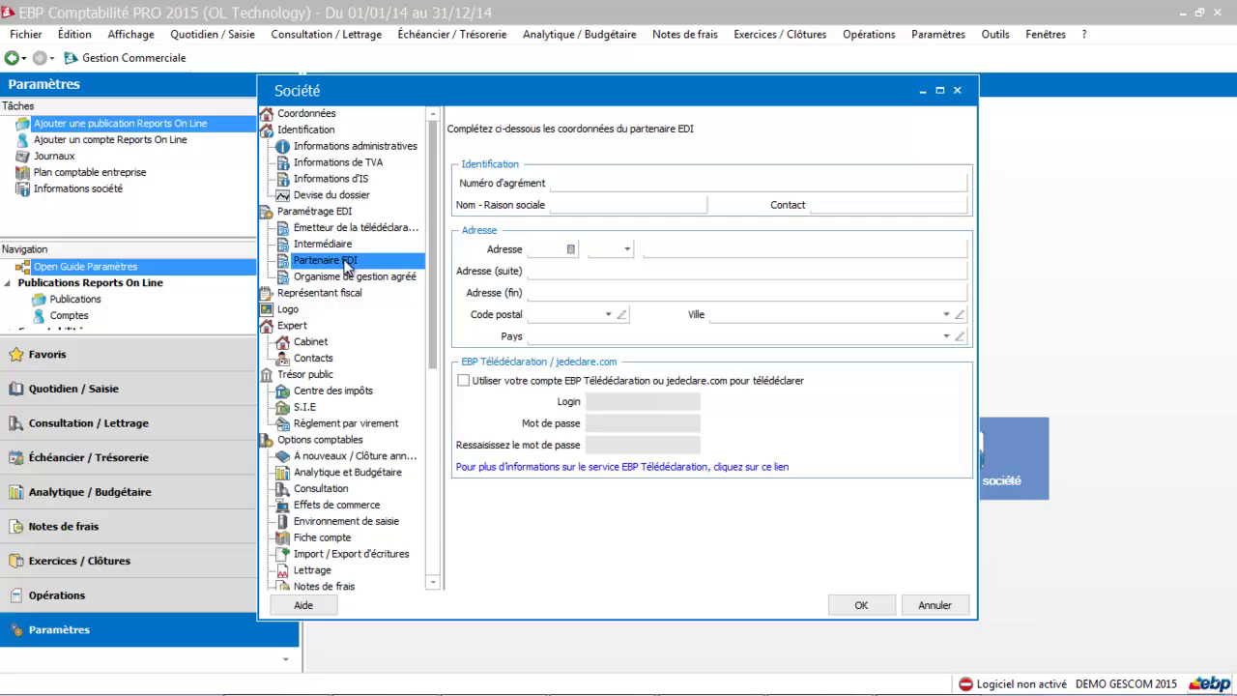
pyautogui.click(574, 180)
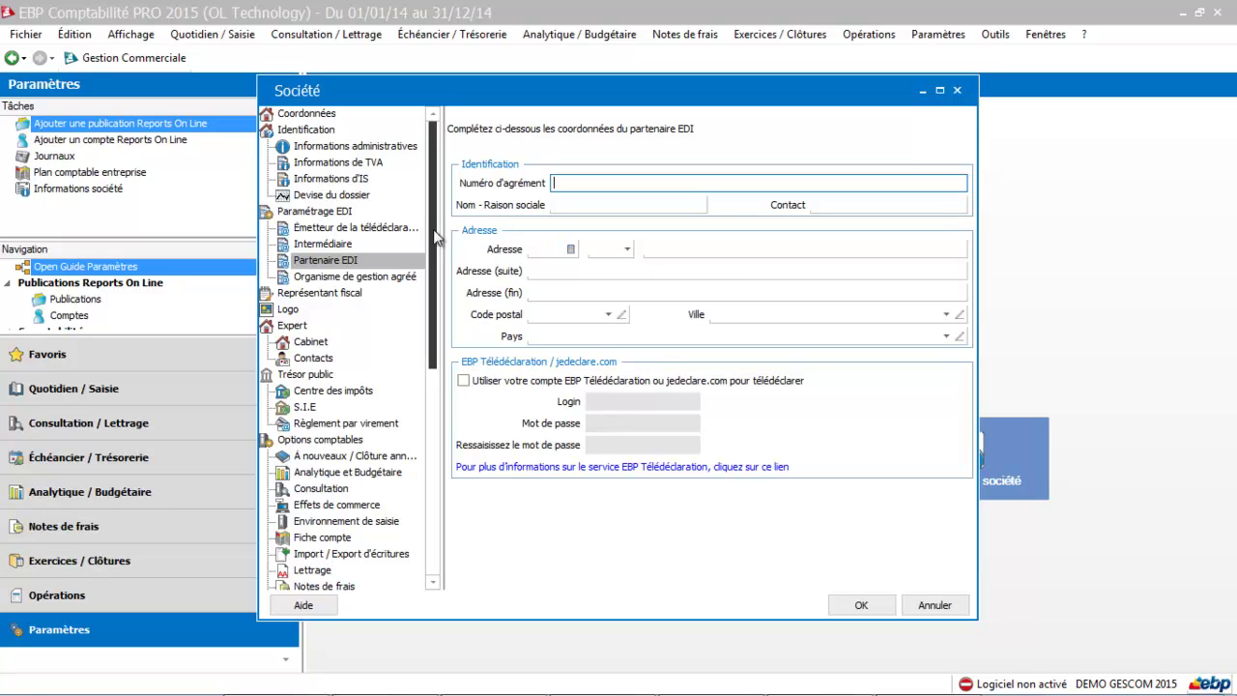
pyautogui.click(367, 277)
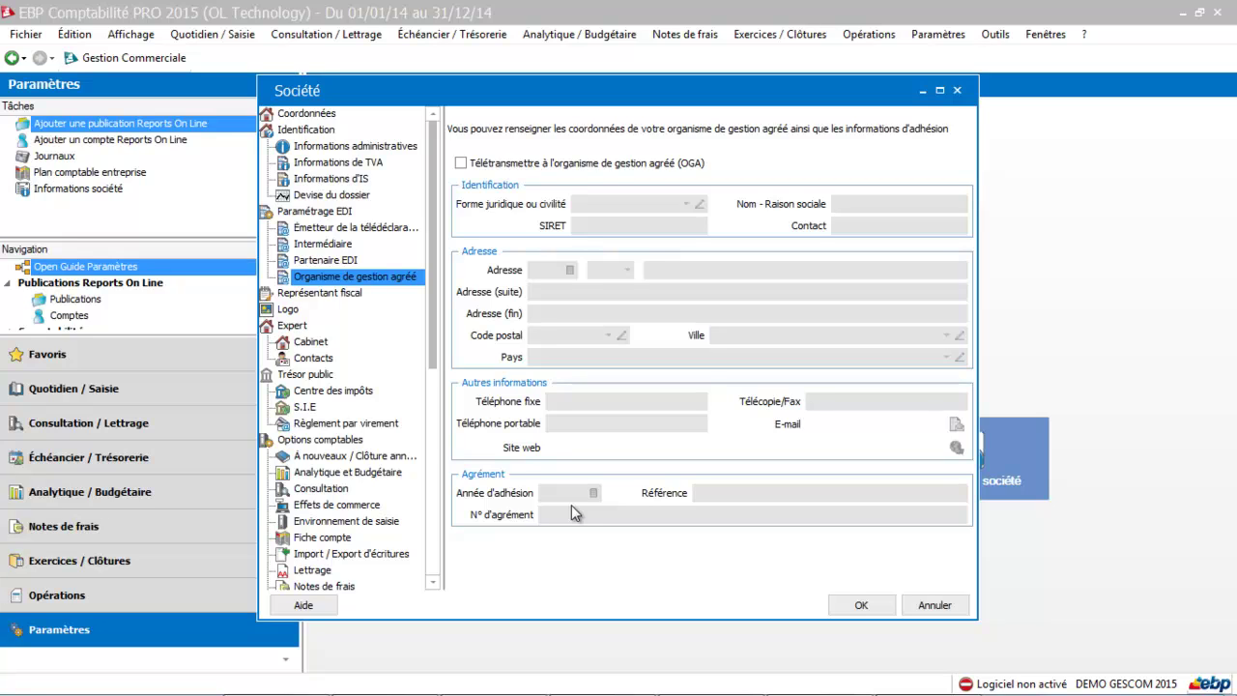
pyautogui.click(859, 607)
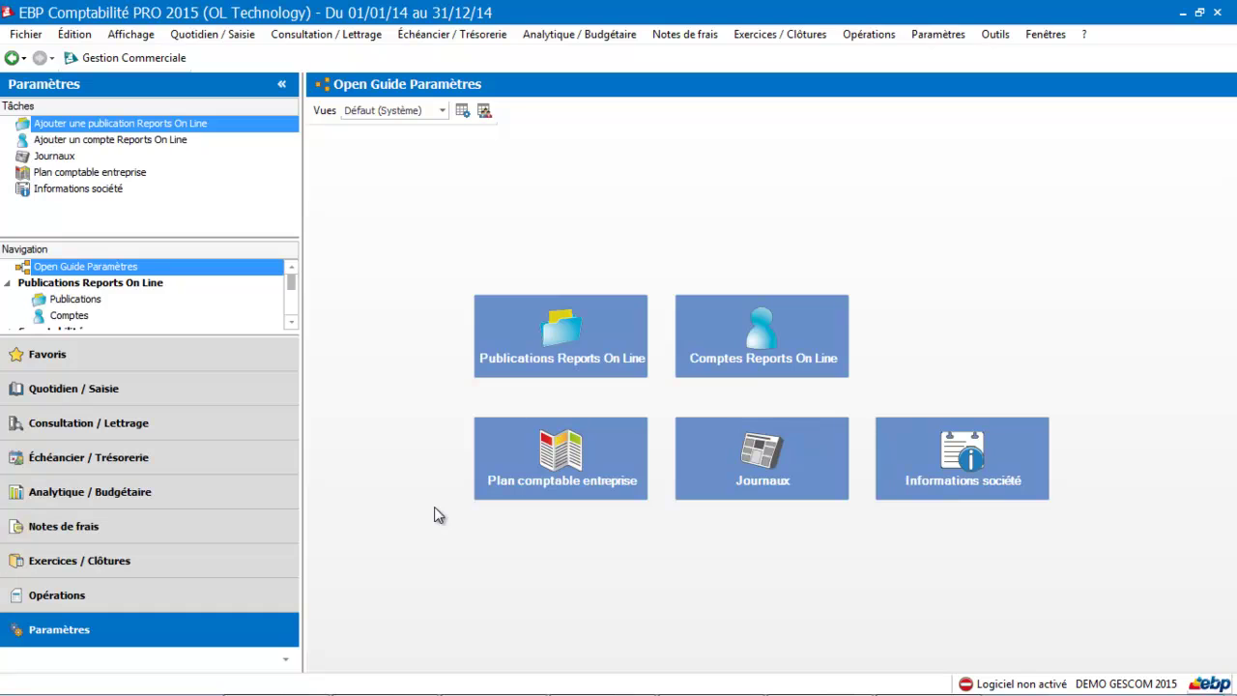
# Open the list of banks in the treasury section.
pyautogui.click(186, 467)
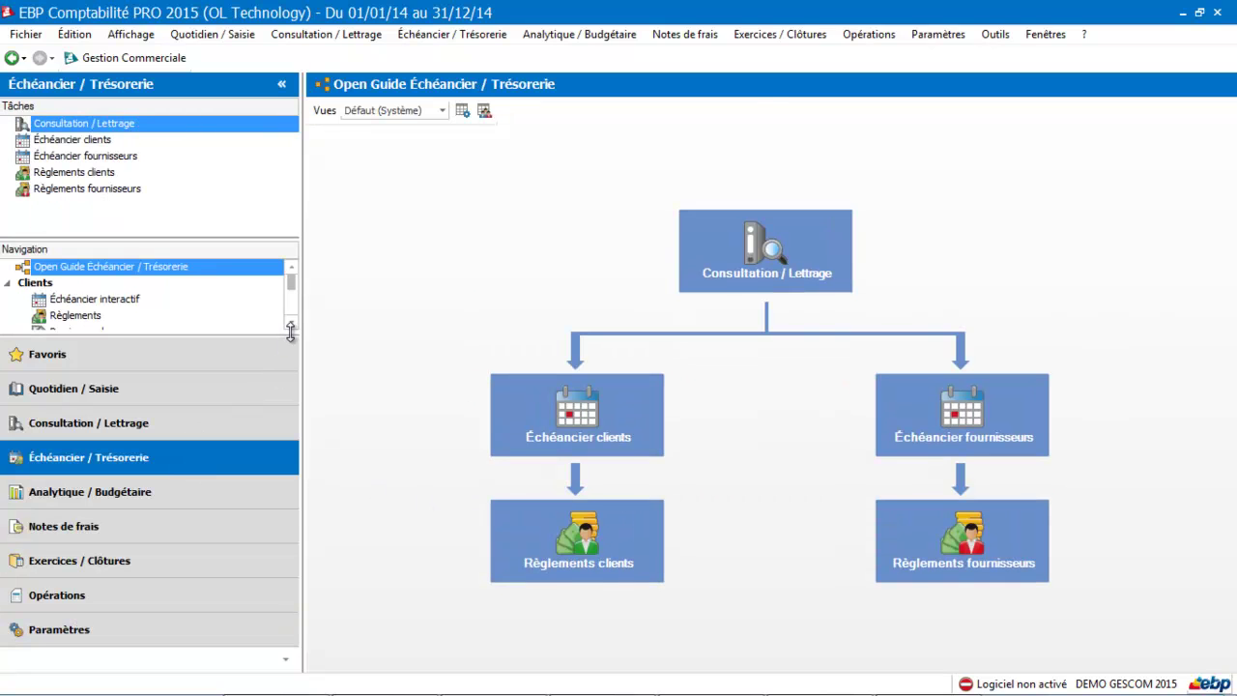
pyautogui.click(291, 322)
pyautogui.click(291, 322)
pyautogui.click(291, 322)
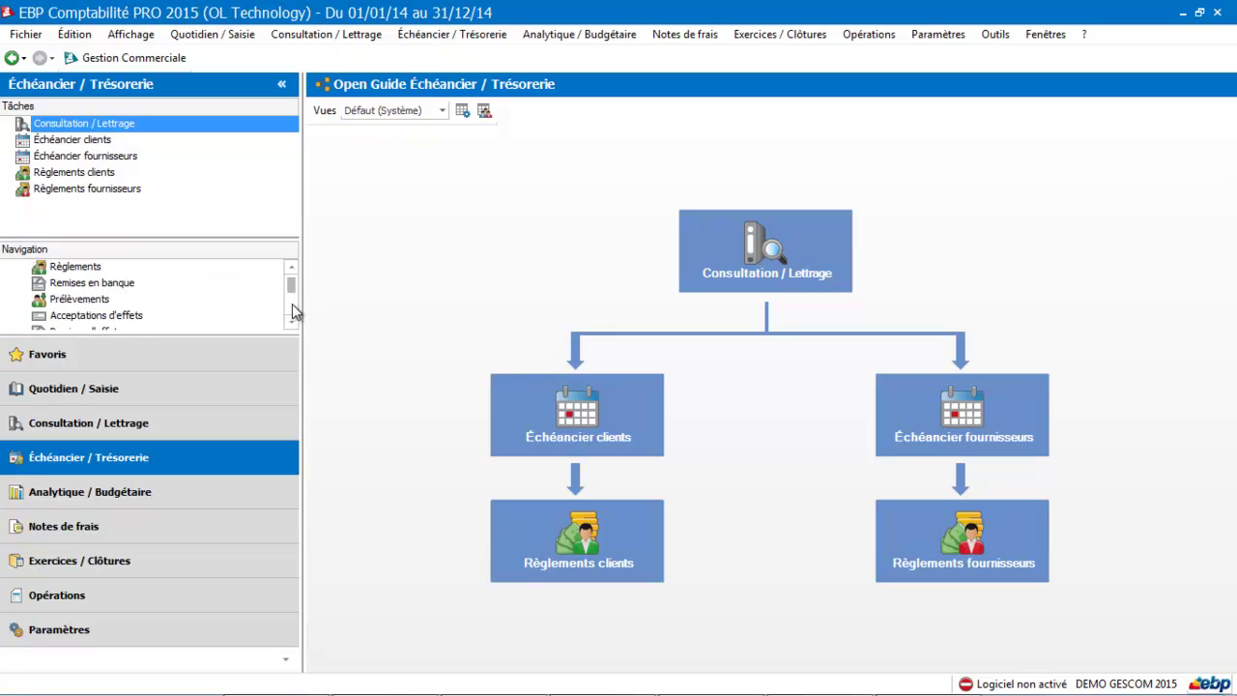
pyautogui.click(291, 322)
pyautogui.click(291, 322)
pyautogui.click(291, 322)
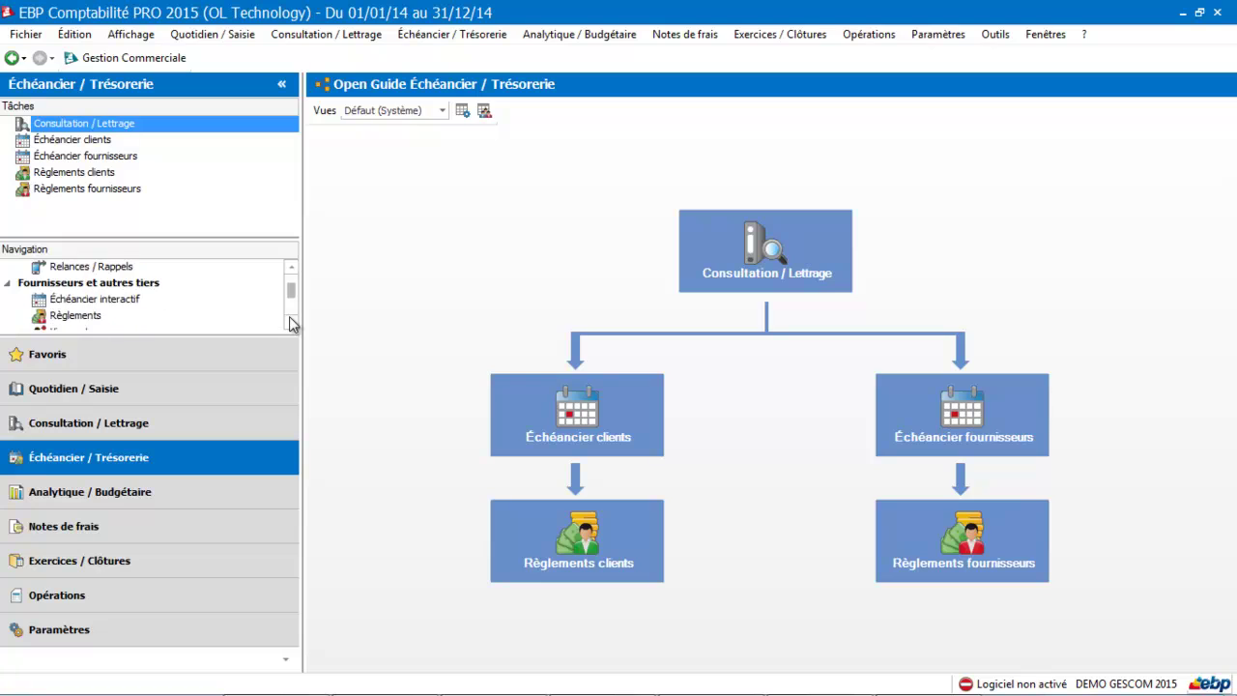
pyautogui.click(291, 322)
pyautogui.click(291, 322)
pyautogui.click(291, 322)
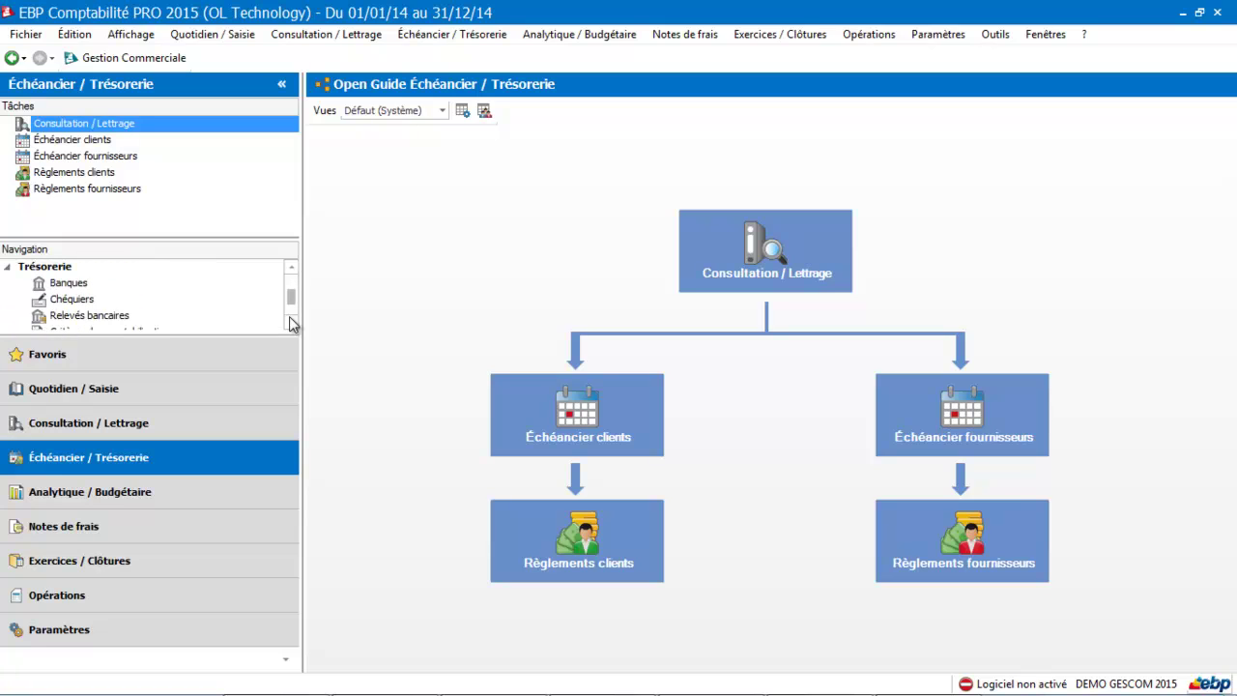
pyautogui.click(126, 279)
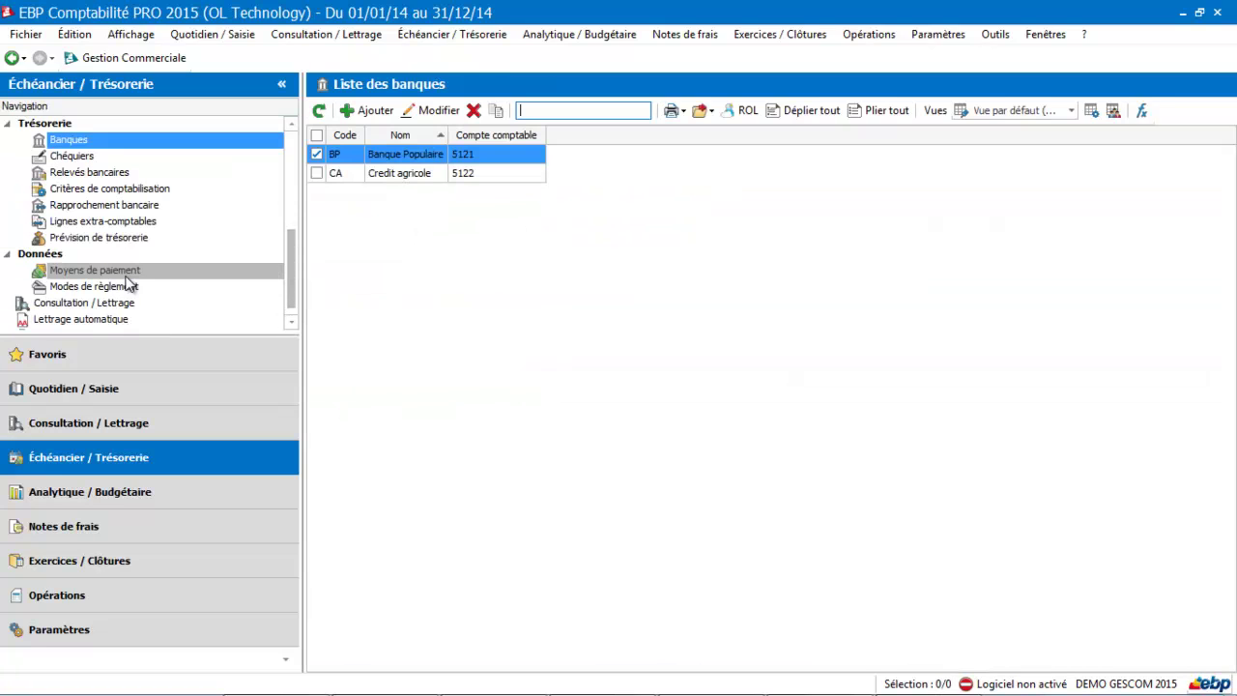
# Open the Credit agricole bank record, check its bank account details, and close the record.
pyautogui.click(440, 174)
pyautogui.doubleClick(439, 174)
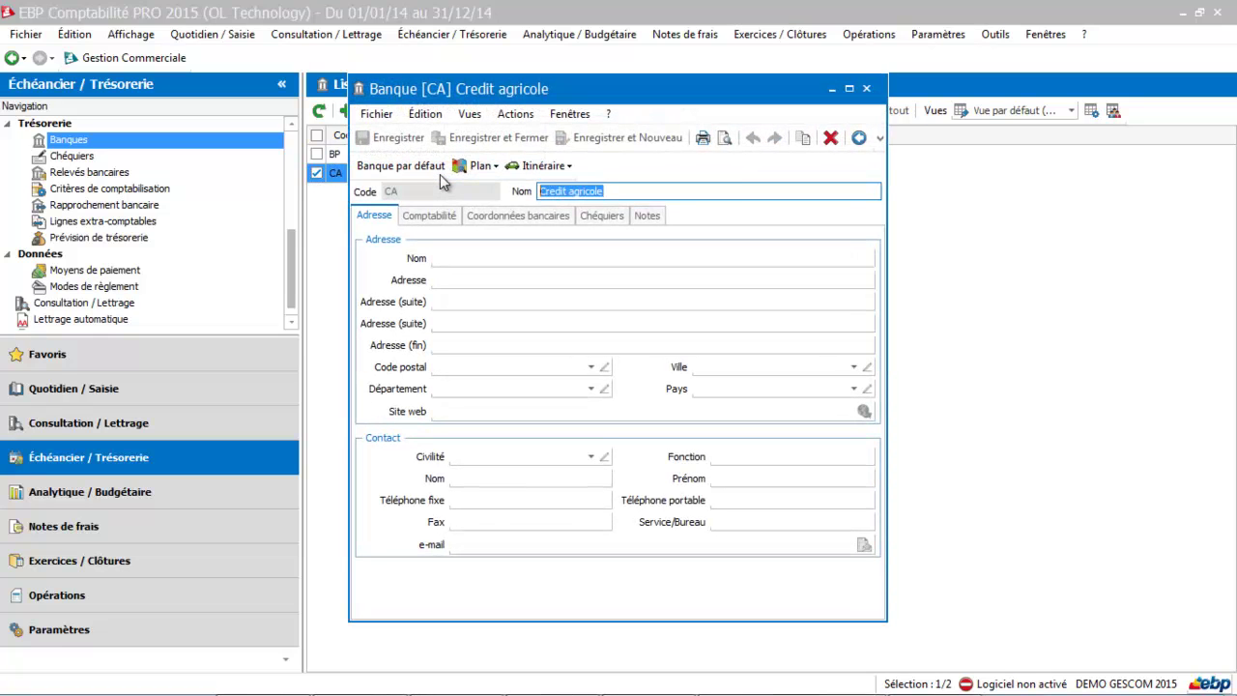
pyautogui.click(506, 219)
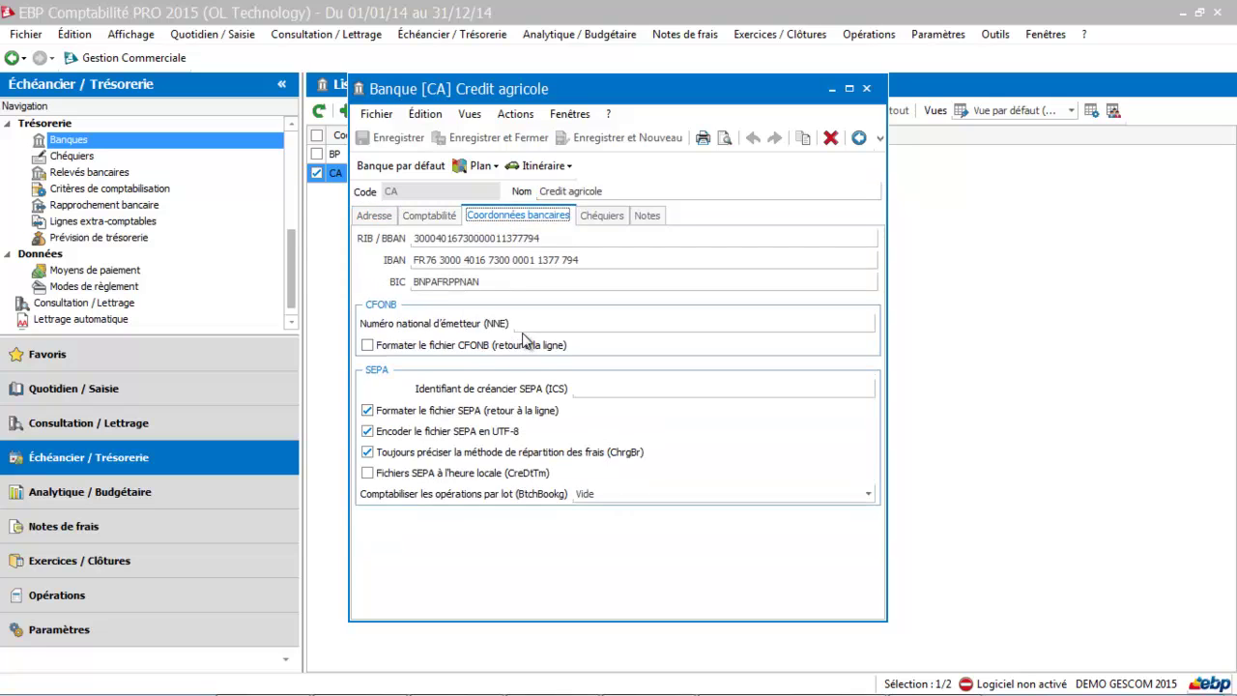
pyautogui.click(867, 89)
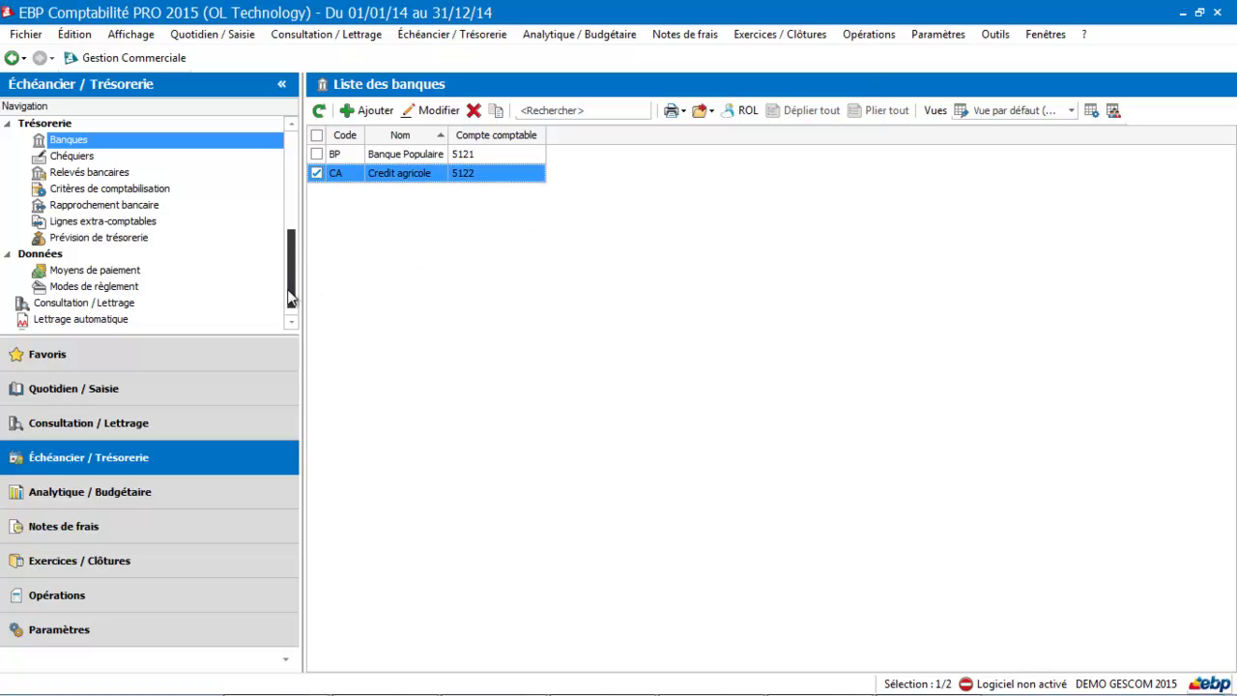
# Delete the existing August 2014 form 3310 CA3 declaration from the list of VAT declarations.
pyautogui.click(105, 392)
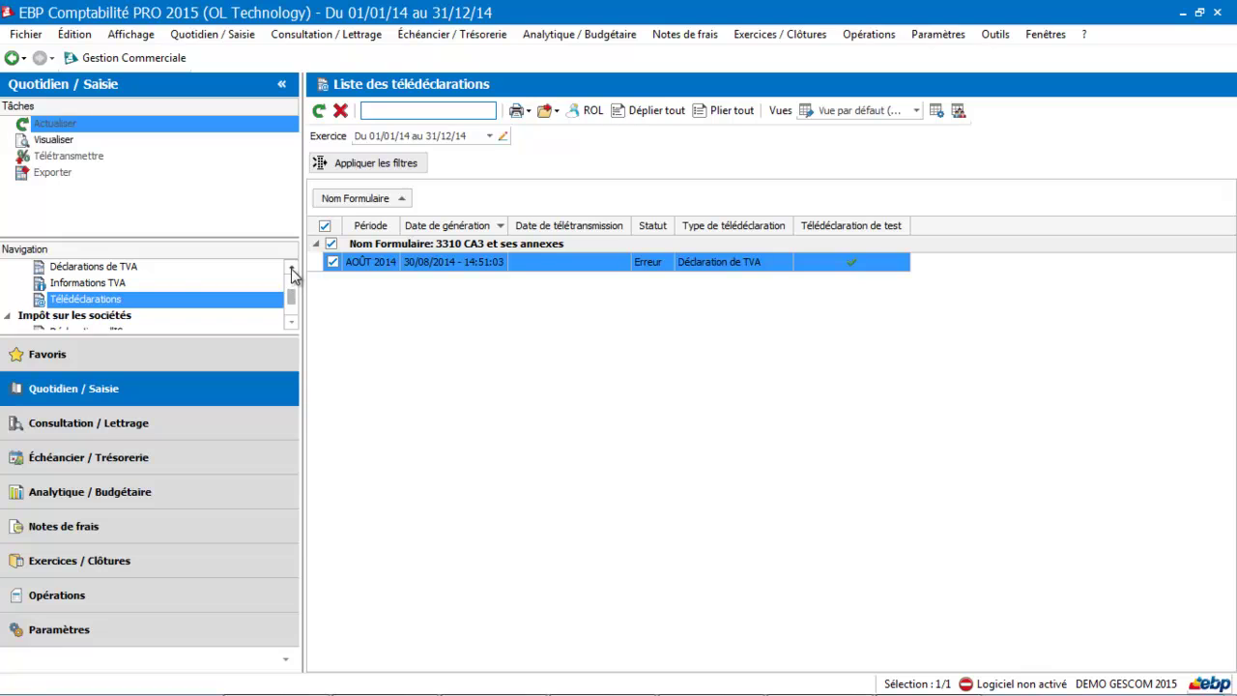
pyautogui.scroll(5, 292, 271)
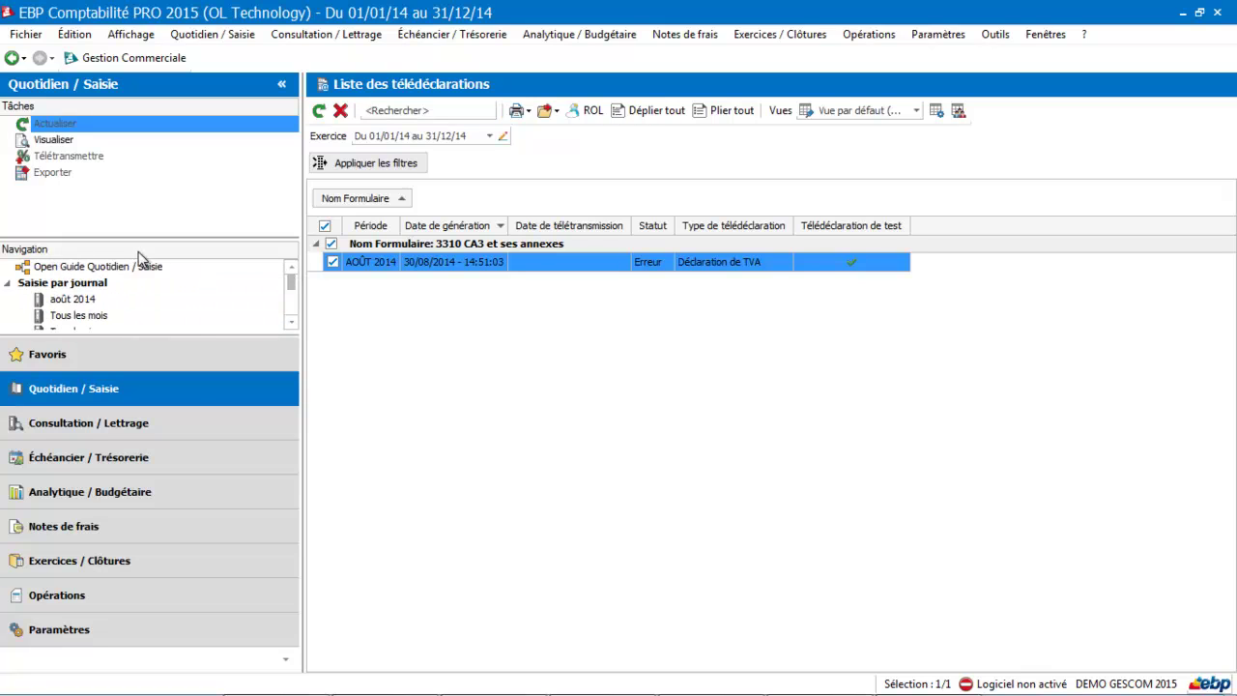
pyautogui.click(137, 265)
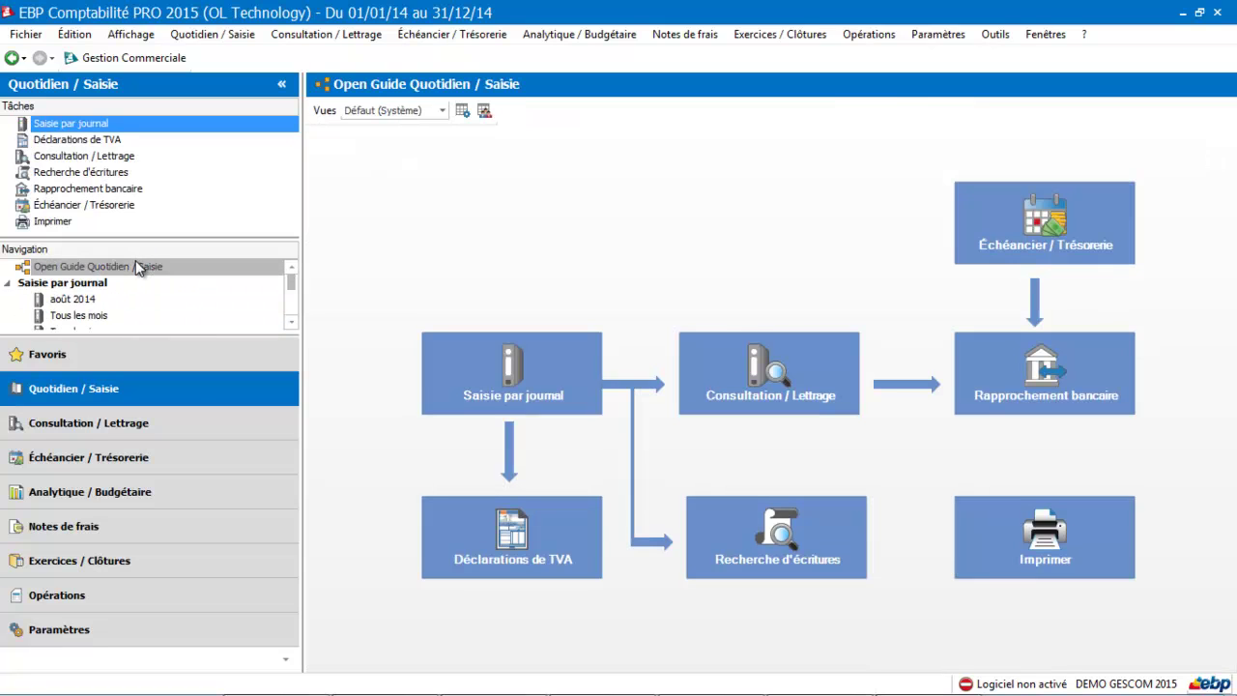
pyautogui.click(529, 538)
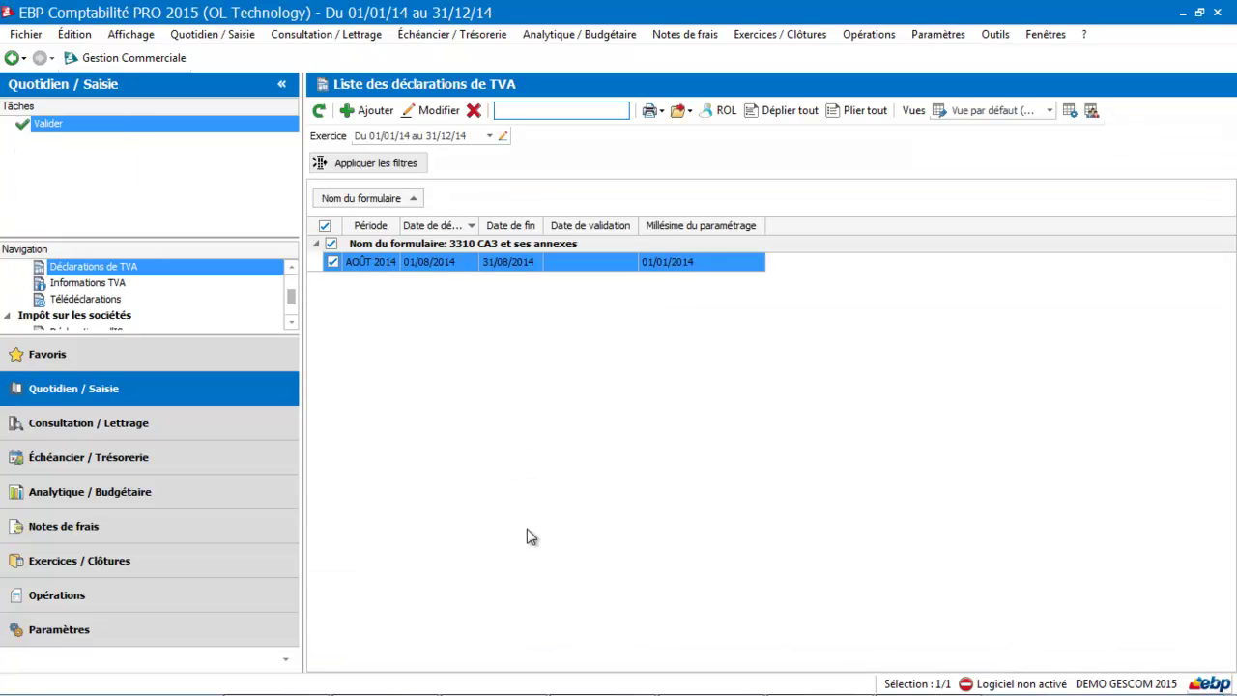
pyautogui.click(474, 110)
pyautogui.click(679, 399)
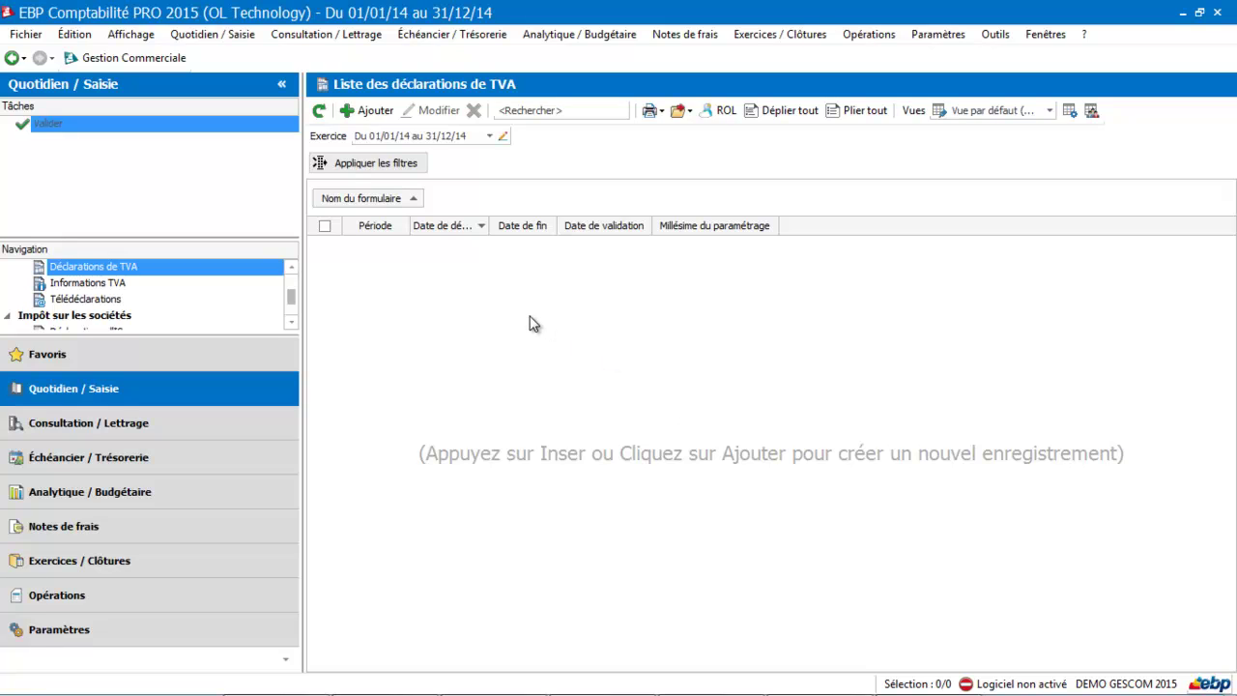
# Start a new 3310 CA3 VAT declaration and set its period to août 2014.
pyautogui.click(372, 112)
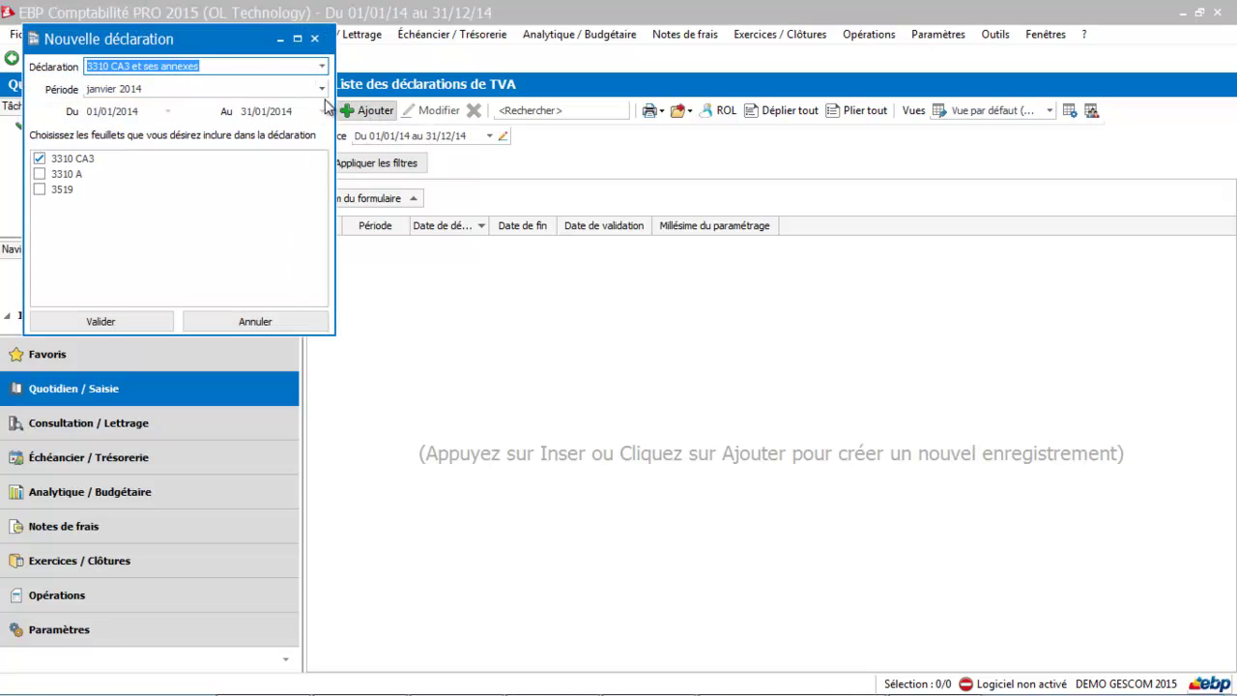
pyautogui.click(322, 89)
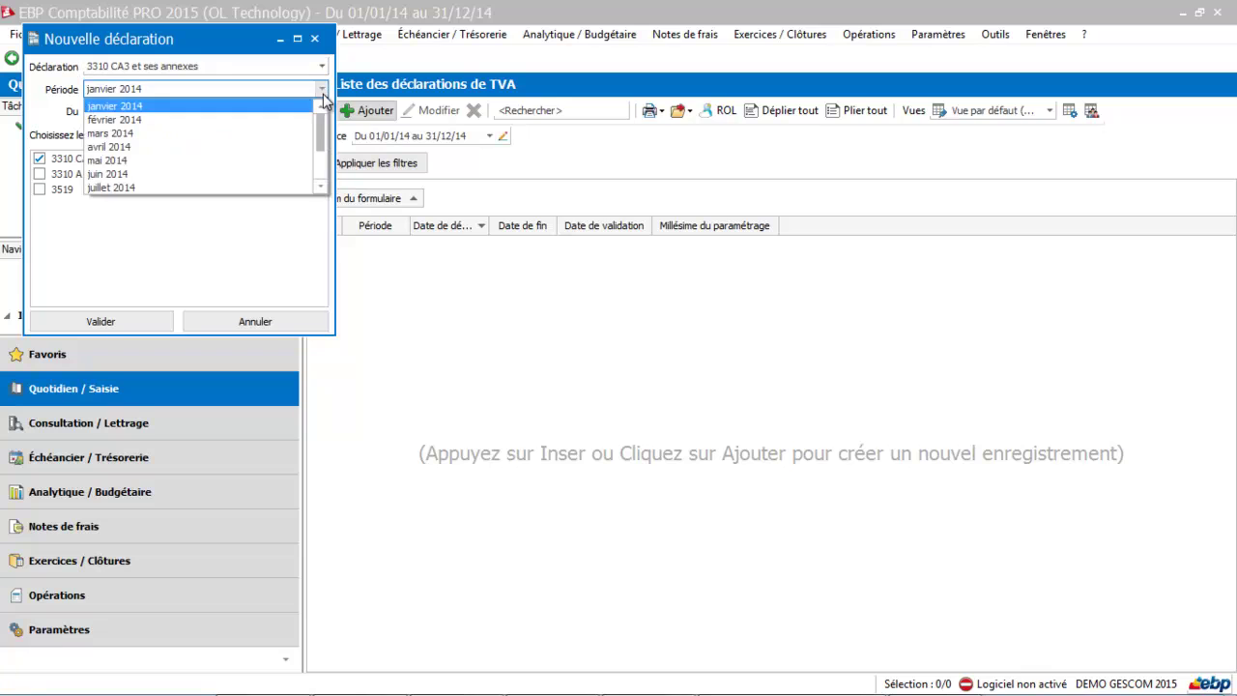
pyautogui.click(323, 188)
pyautogui.click(323, 187)
pyautogui.click(323, 188)
pyautogui.click(323, 187)
pyautogui.click(322, 187)
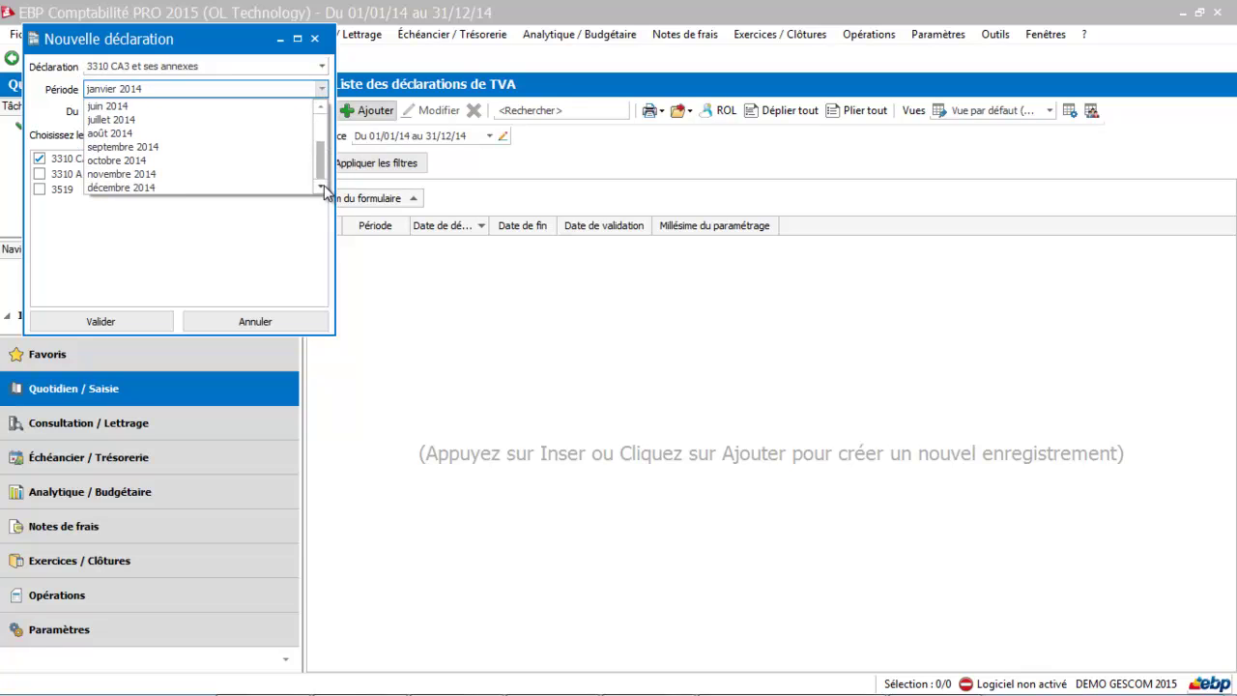
pyautogui.click(177, 133)
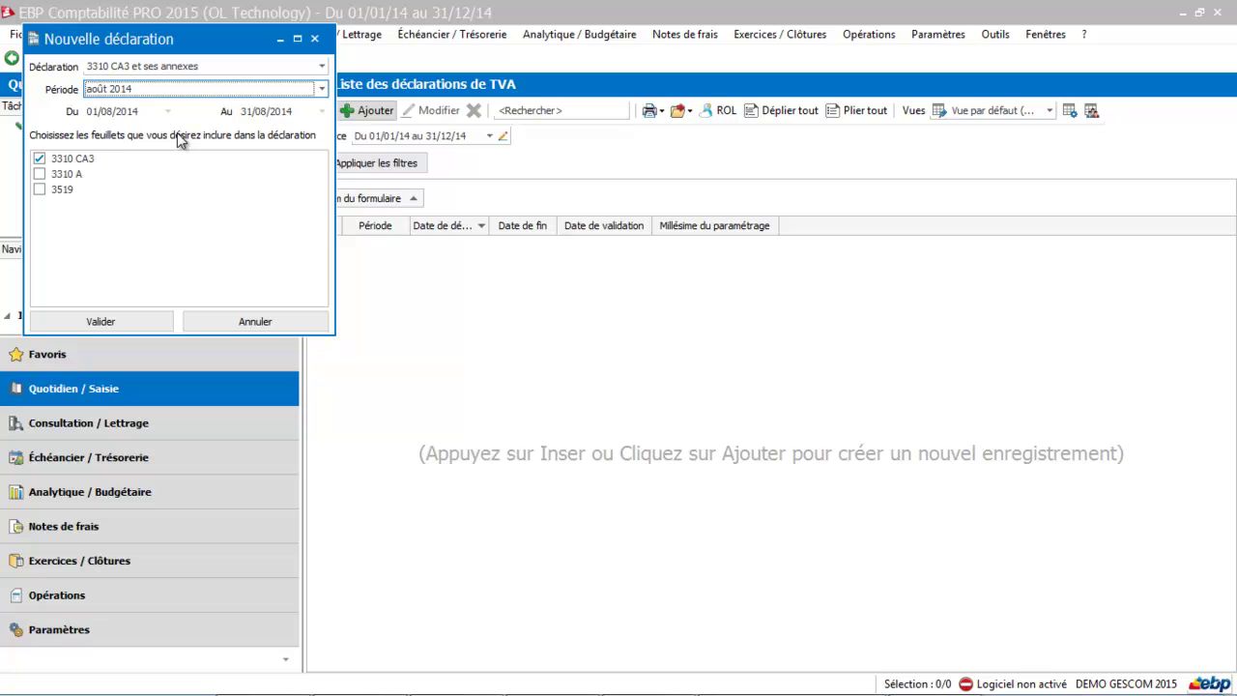
# Create the declaration with the 3310 CA3 sheet and mark it as Paiement par virement bancaire on the first page.
pyautogui.click(101, 322)
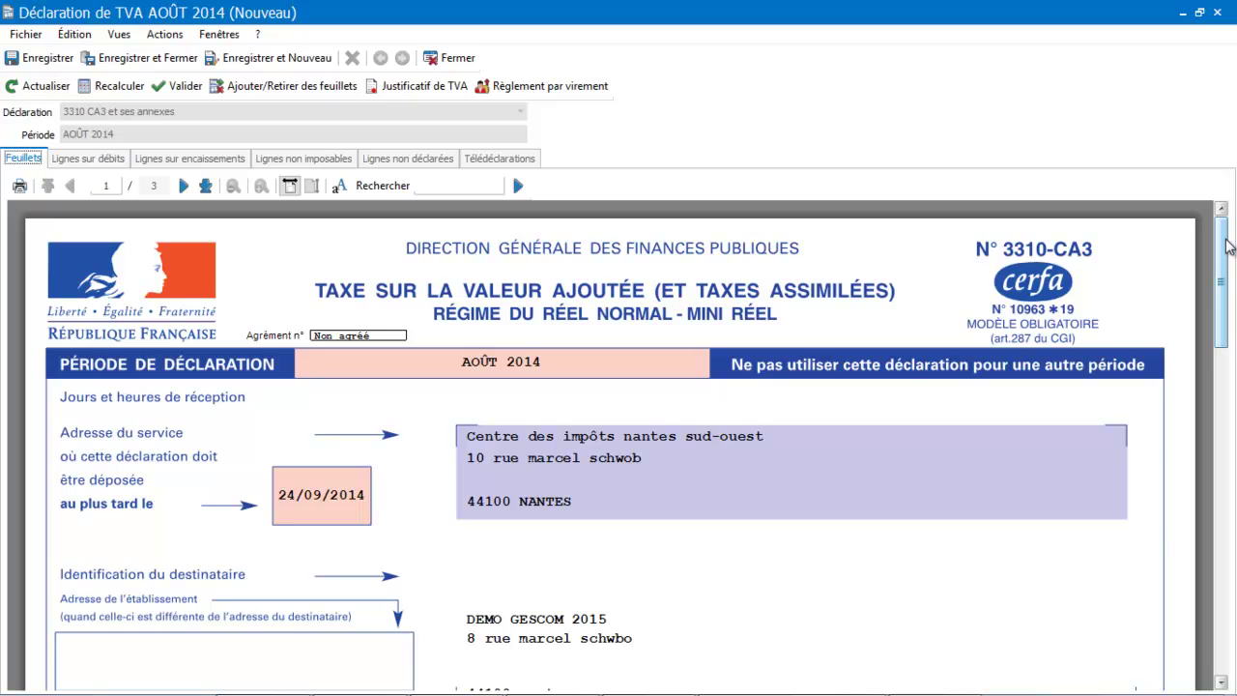
pyautogui.moveTo(1230, 247); pyautogui.dragTo(1228, 355)
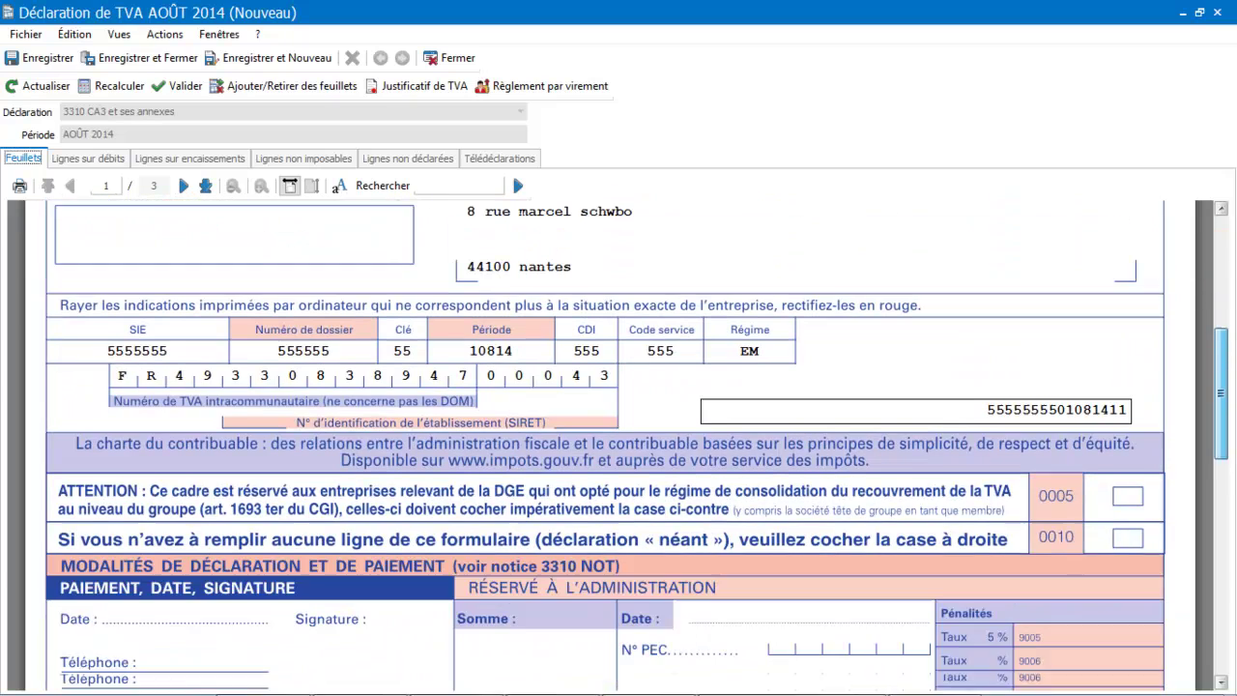
pyautogui.scroll(-1, 637, 446)
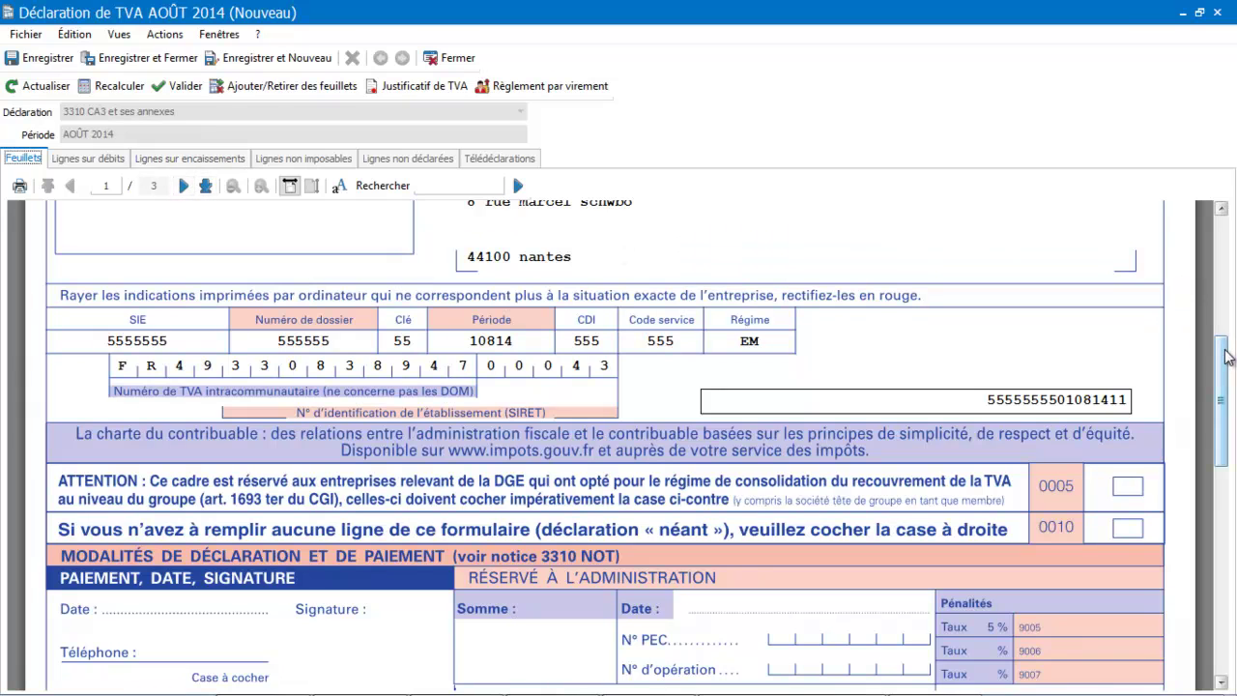
pyautogui.moveTo(1227, 356); pyautogui.dragTo(1236, 433)
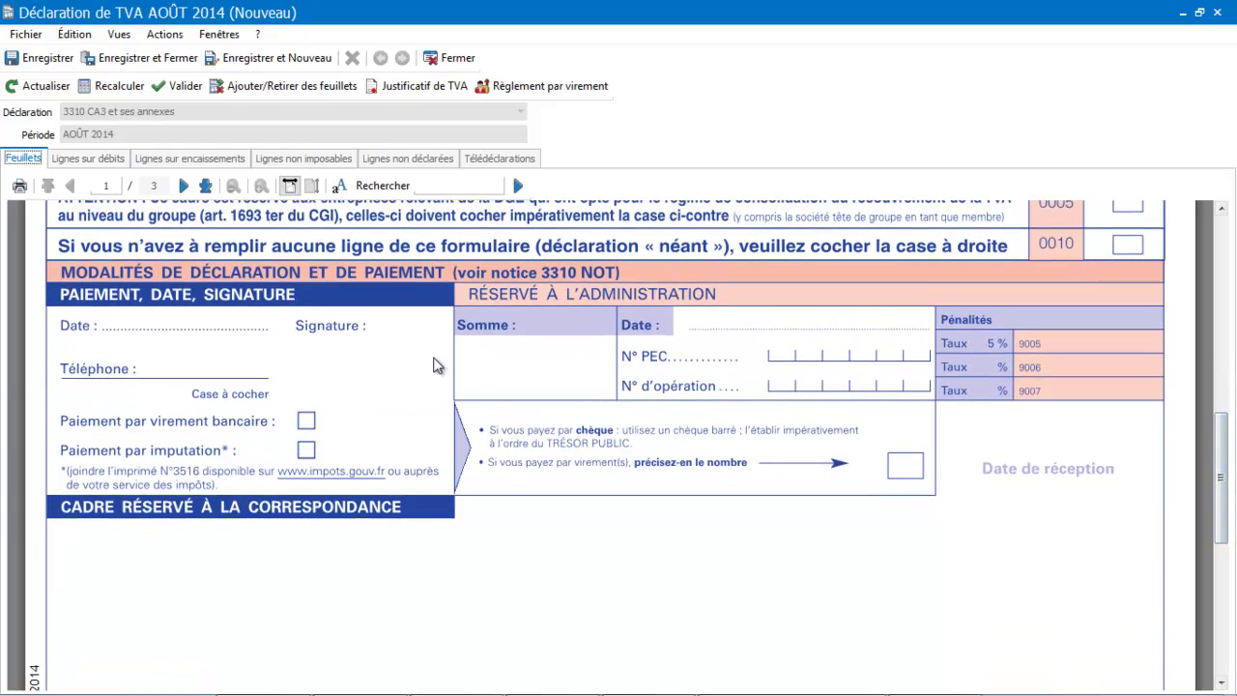
pyautogui.click(306, 421)
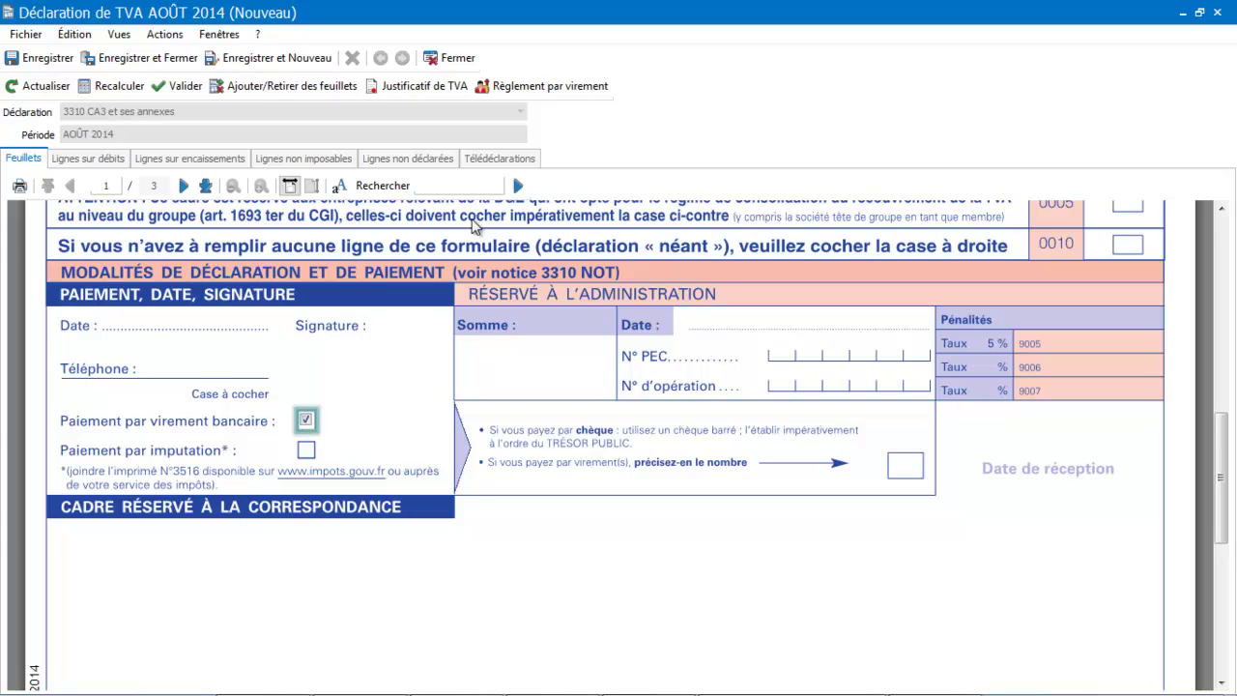
# Review the operations and tax amounts on page 2 of the declaration, including its VAT lines on debits and on receipts.
pyautogui.click(184, 187)
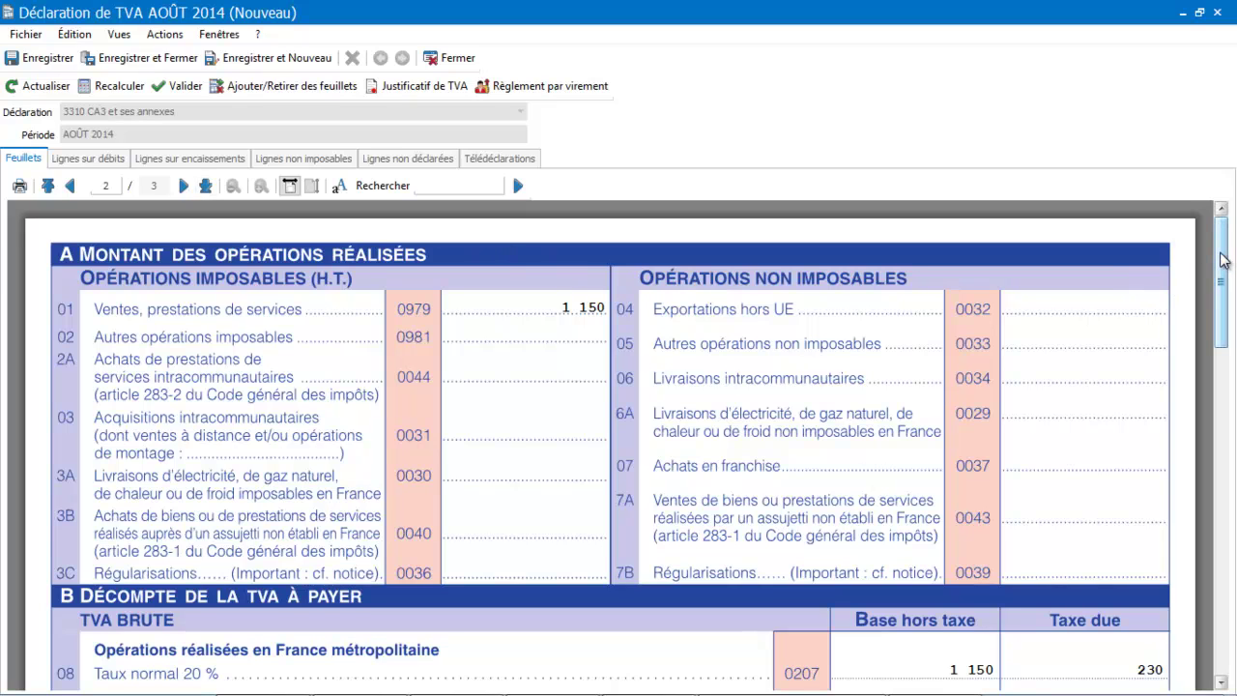
pyautogui.scroll(-1, 1223, 259)
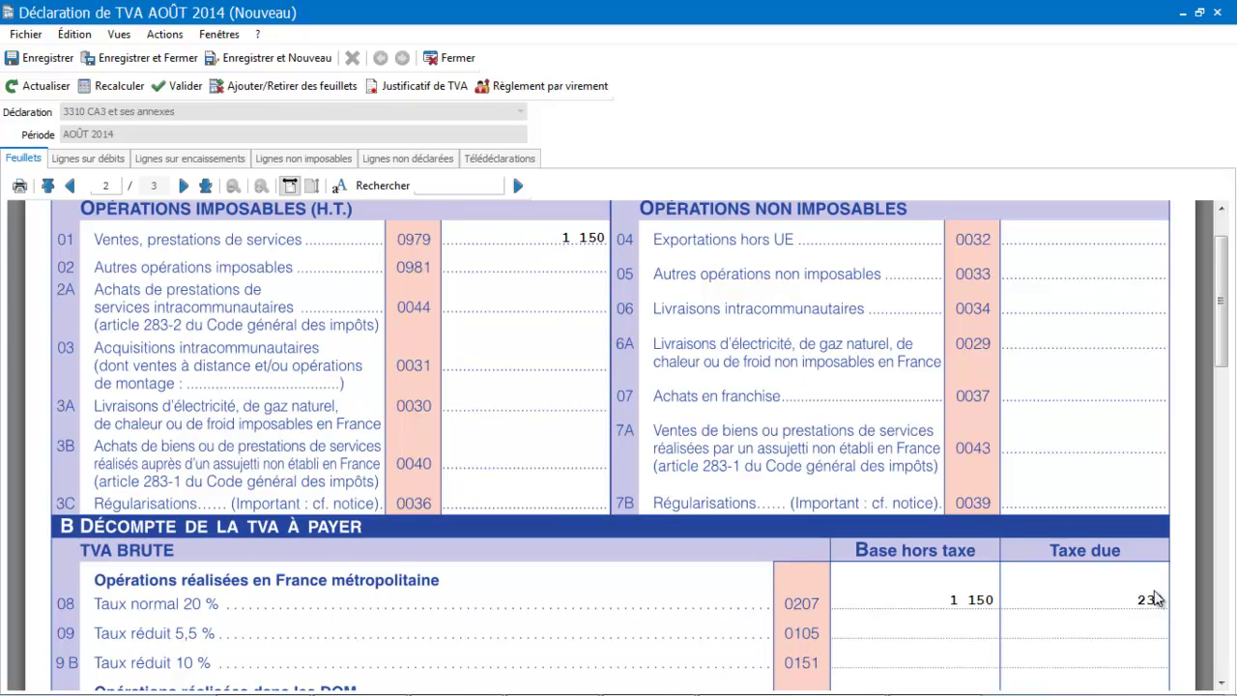
pyautogui.moveTo(1224, 330); pyautogui.dragTo(1225, 571)
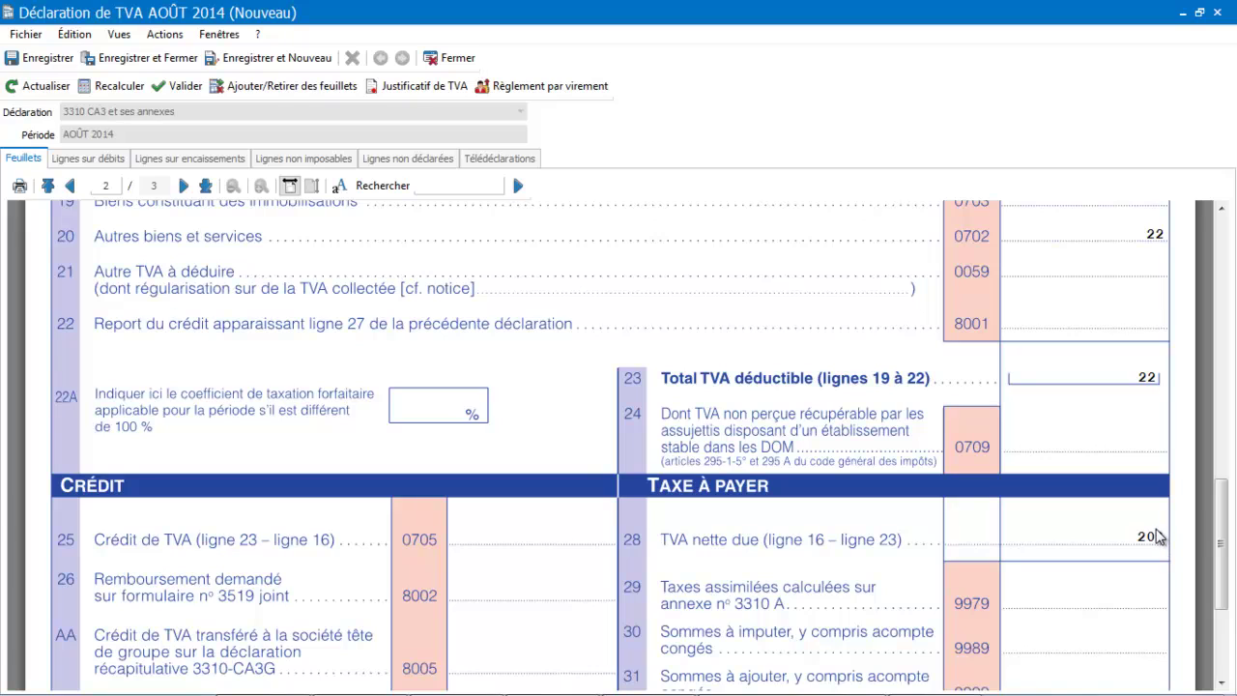
pyautogui.write('8')
pyautogui.click(108, 158)
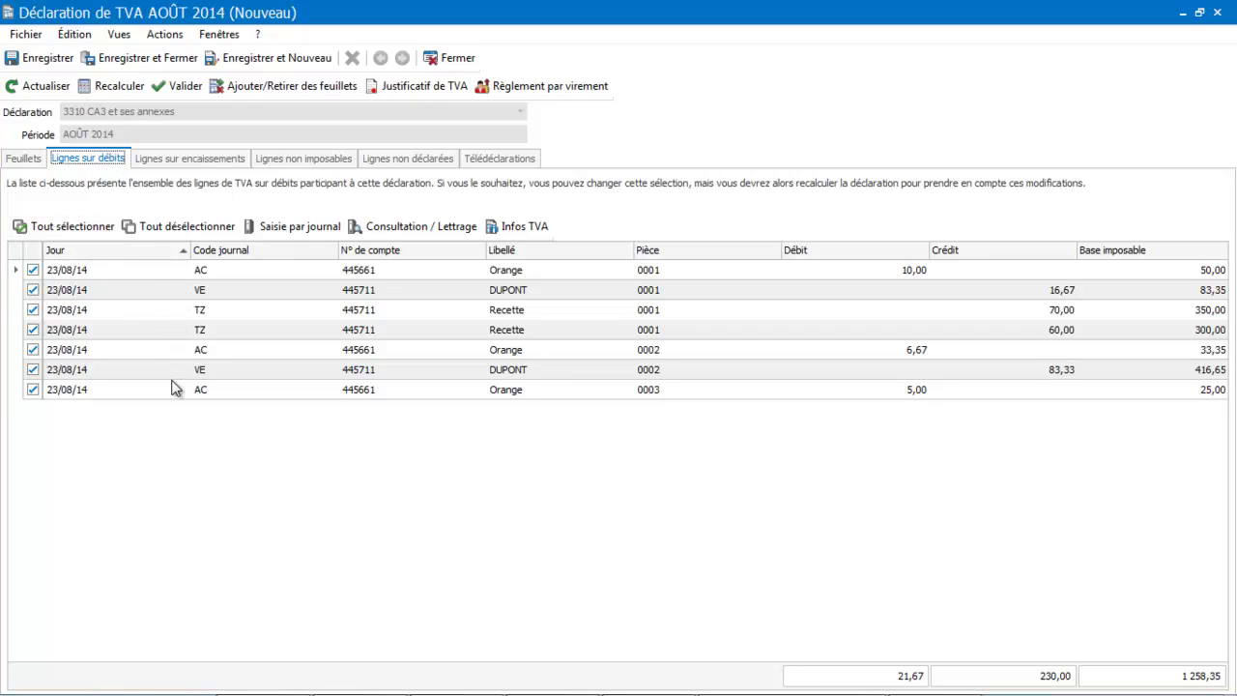
pyautogui.click(217, 164)
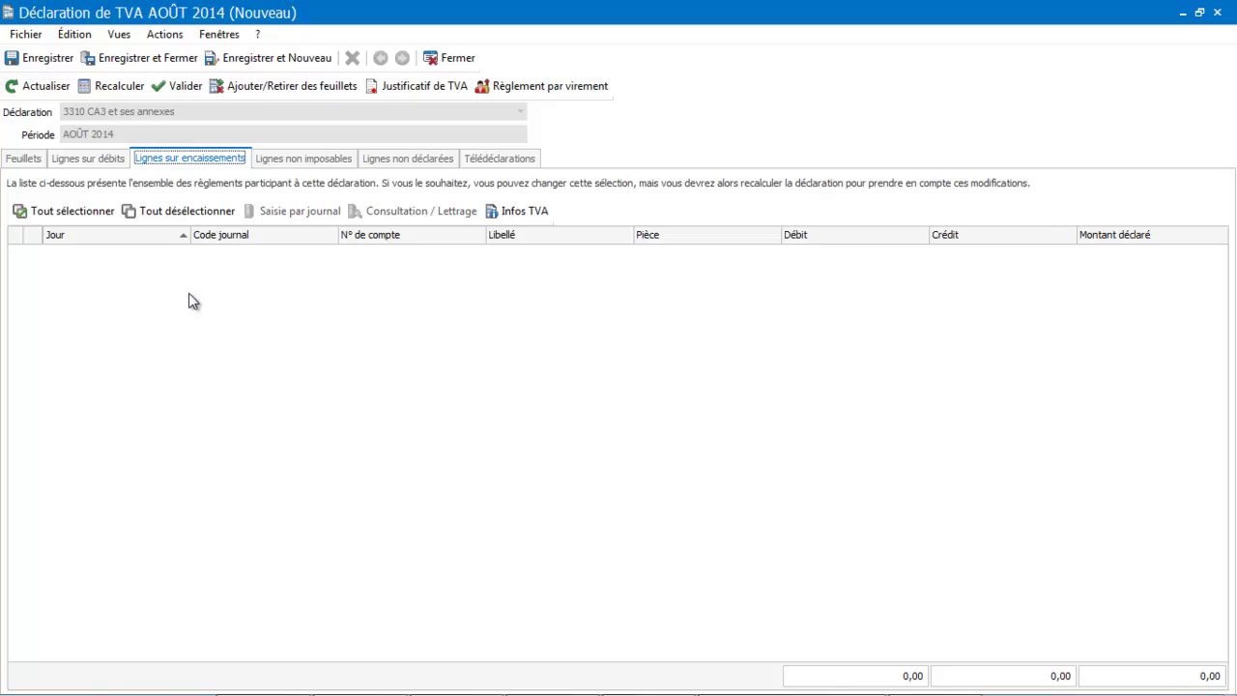
# Save the declaration and preview its Justificatif de TVA report enlarged, then close the preview.
pyautogui.click(431, 89)
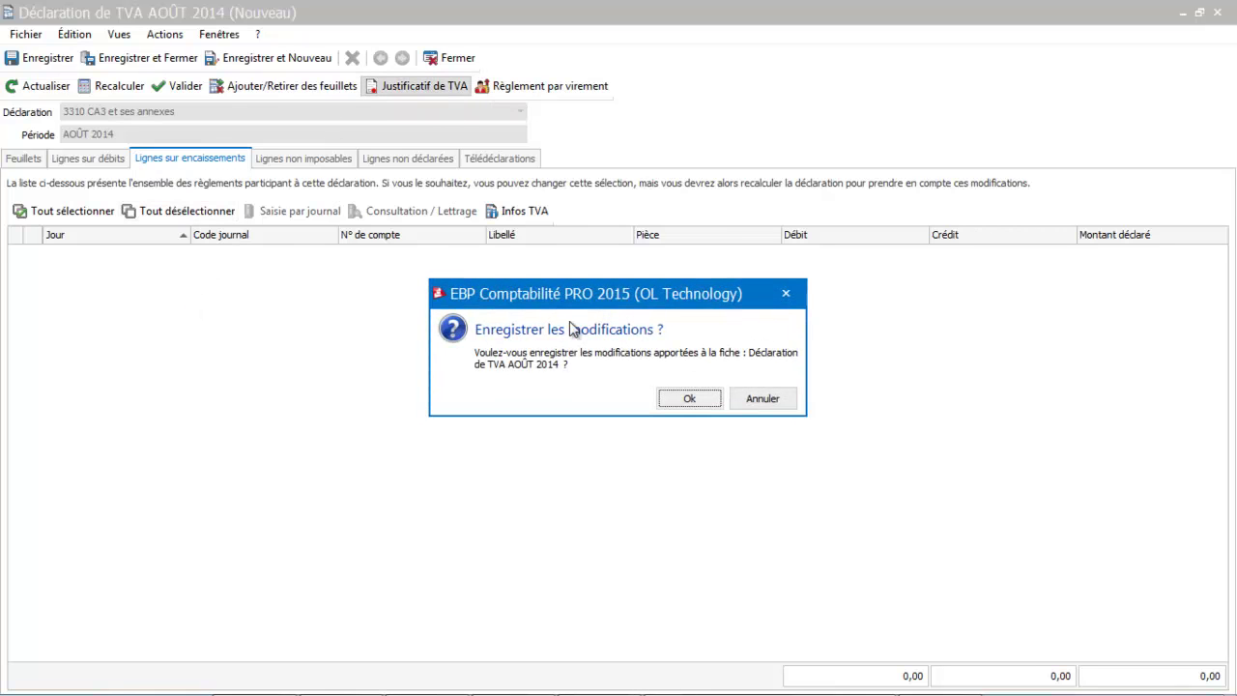
pyautogui.click(677, 405)
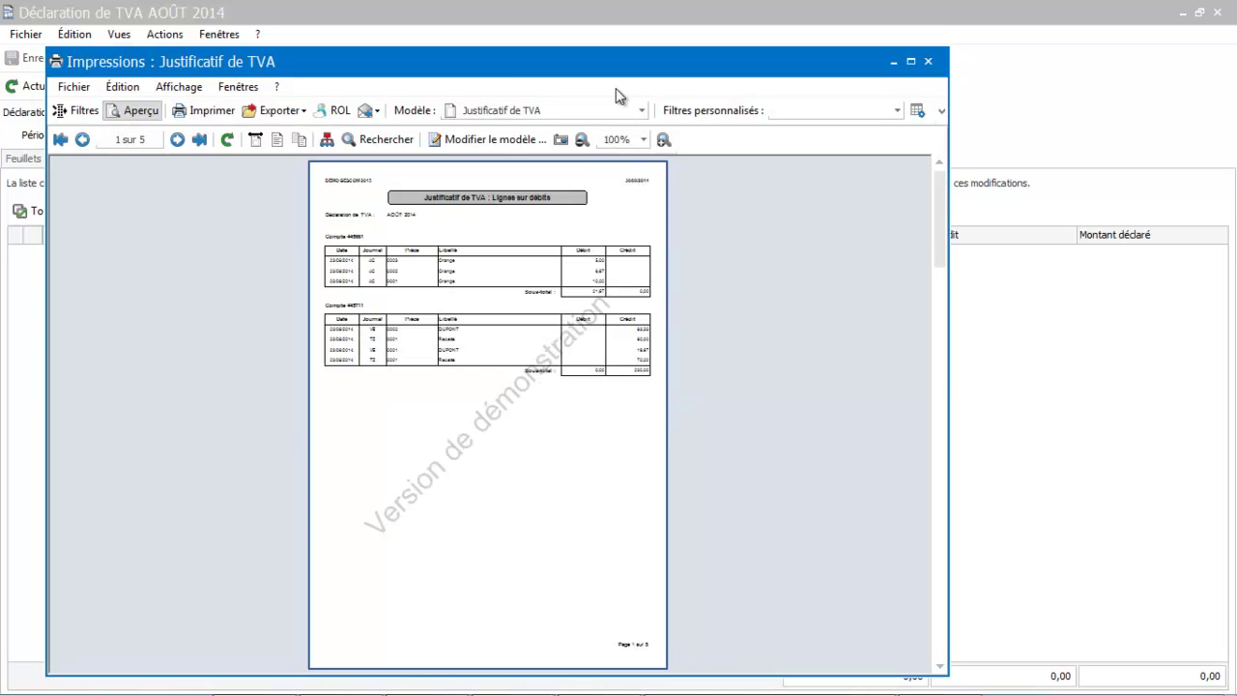
pyautogui.click(664, 139)
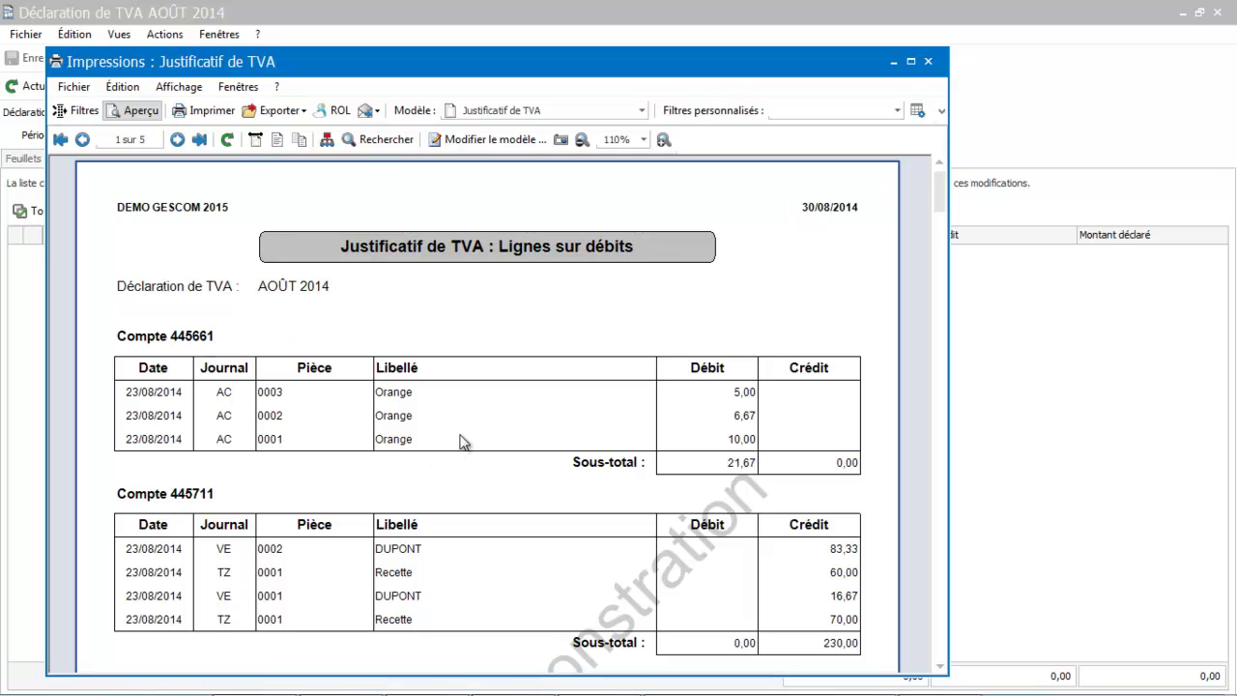
pyautogui.click(924, 62)
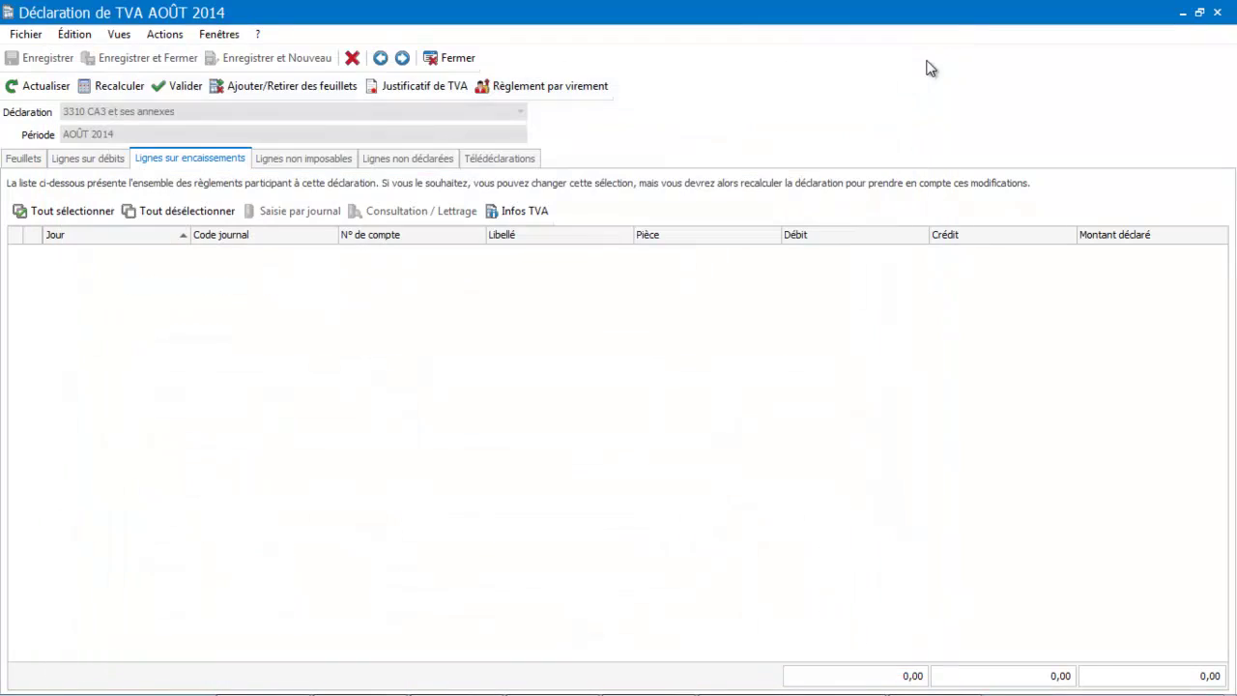
# Create a bank transfer order for the VAT due with bank BP and type Virements Ordinaires, showing it in a maximized window.
pyautogui.click(547, 88)
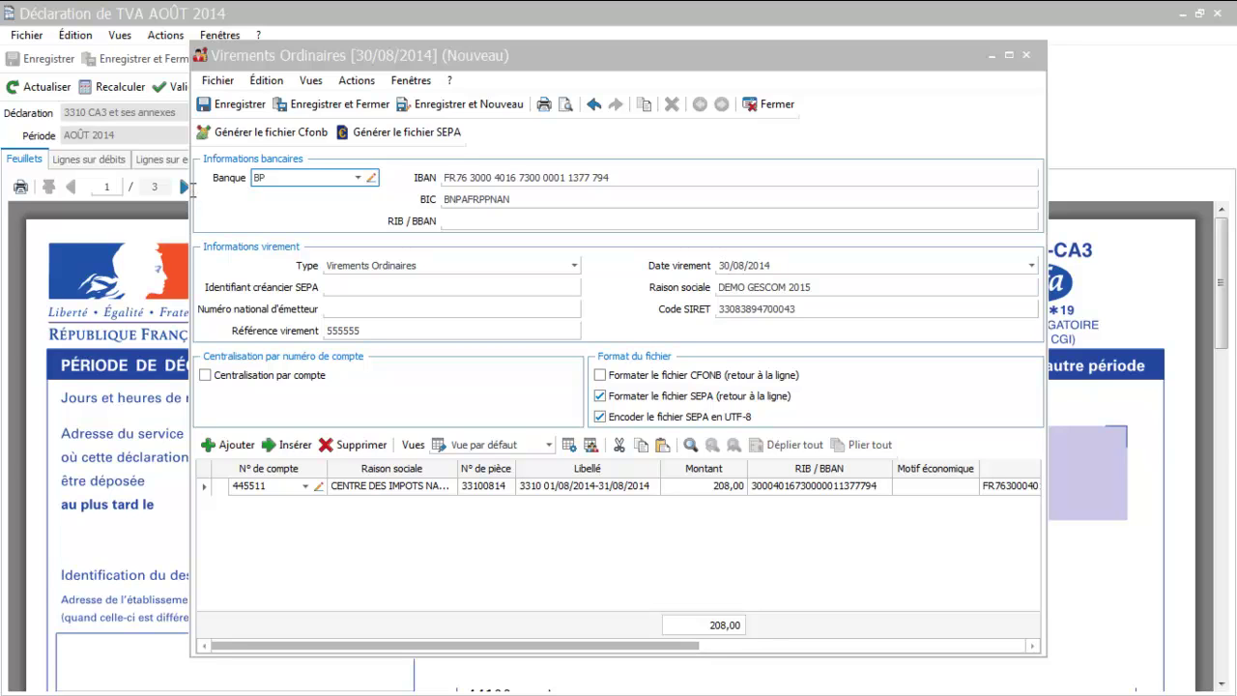
pyautogui.hotkey('alt', 'Down')
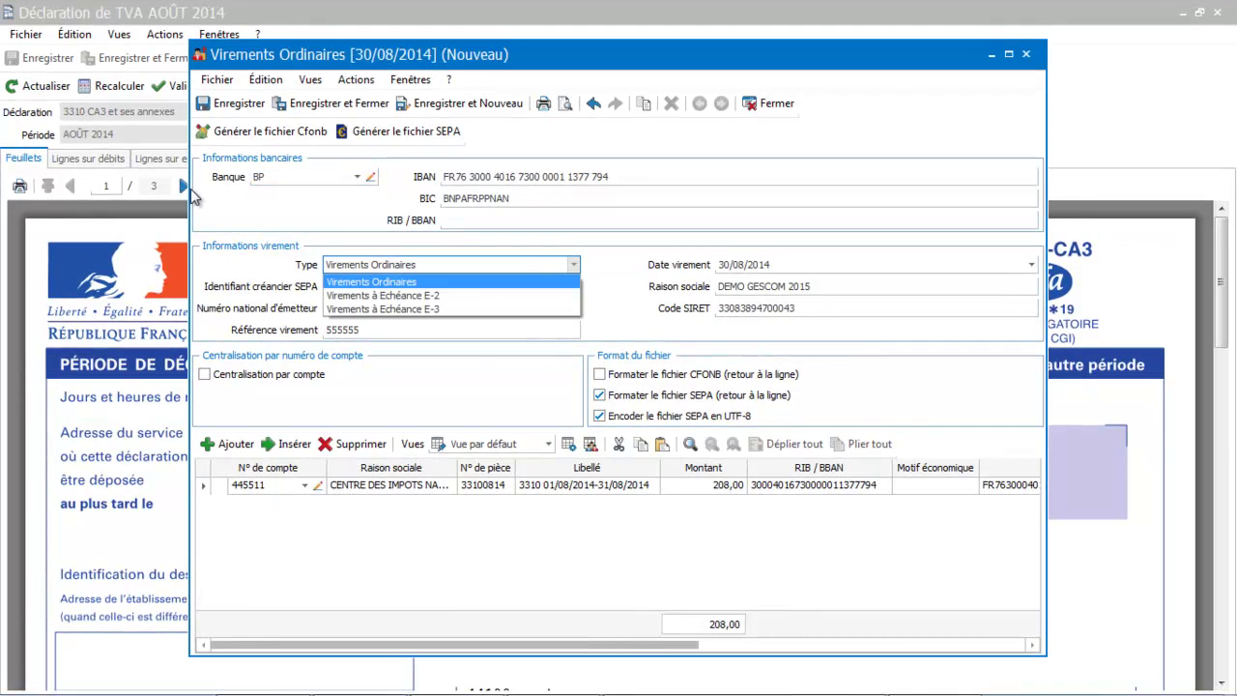
pyautogui.press('Return')
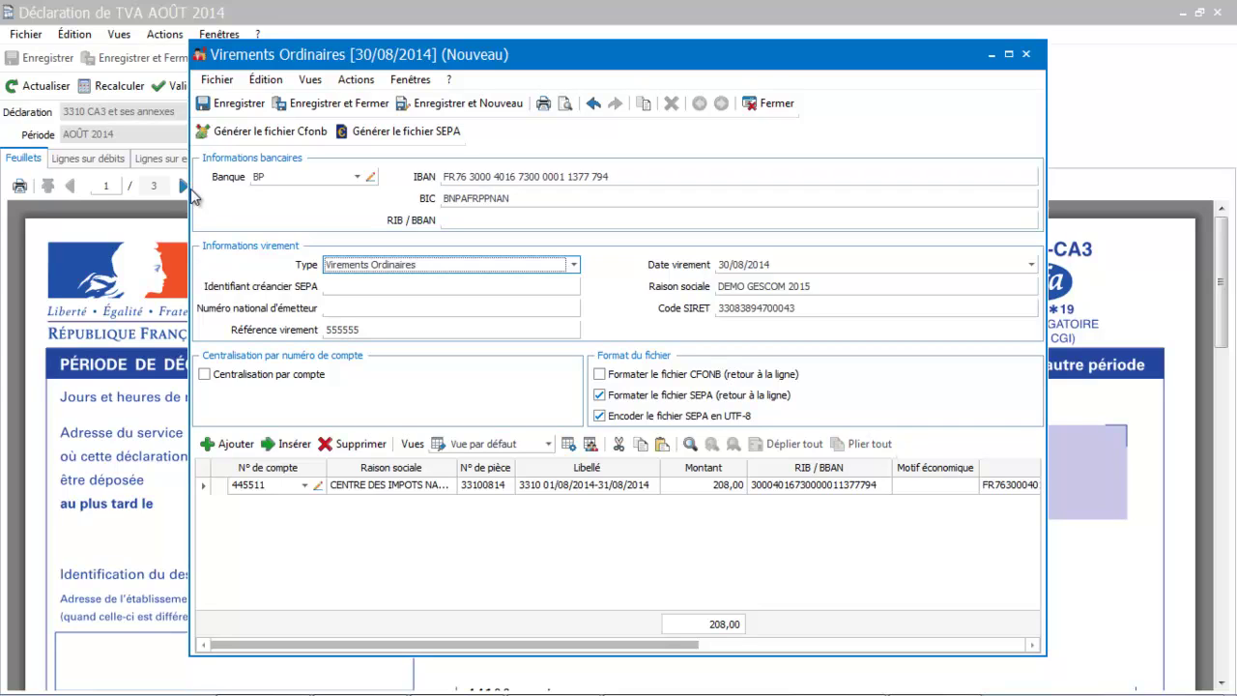
pyautogui.press('Tab')
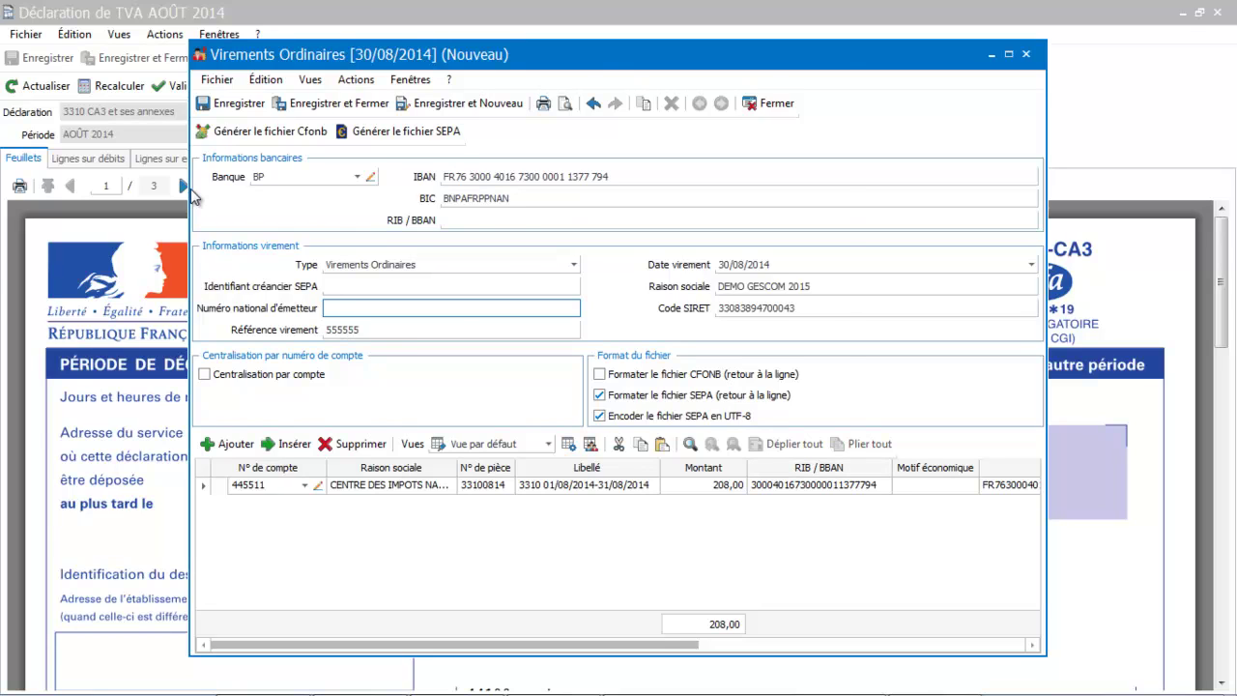
pyautogui.press('super+Up')
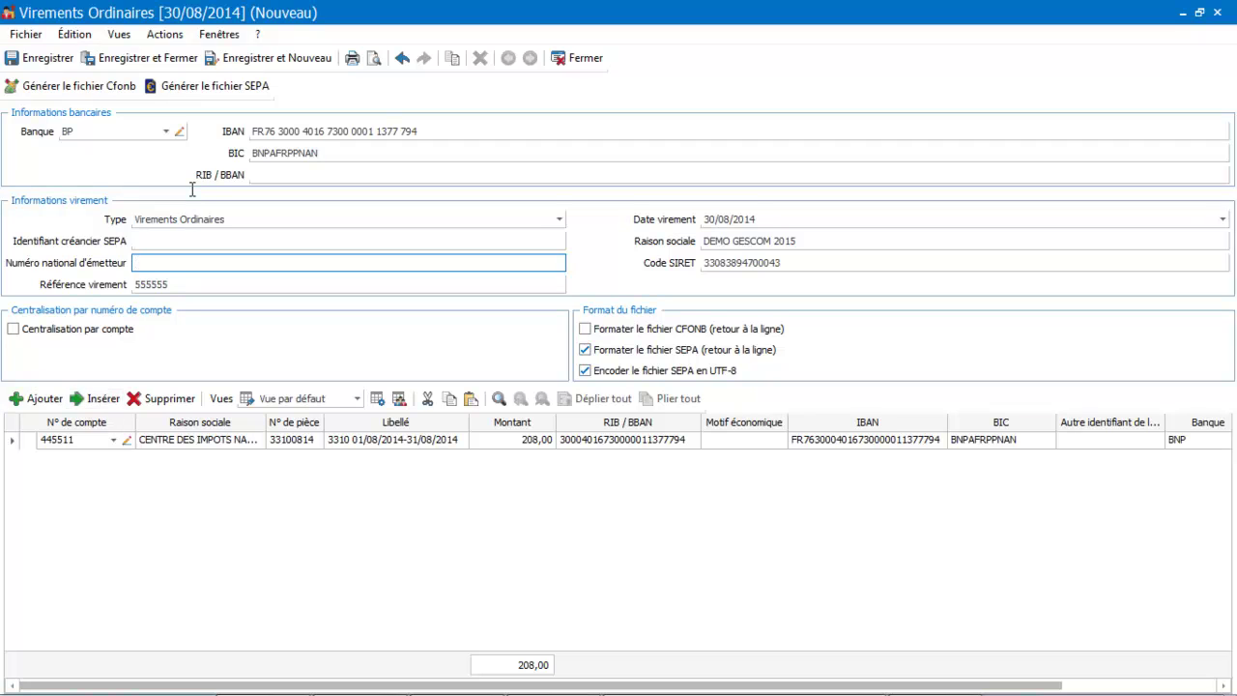
# Save the transfer order, generate its SEPA file with operation date 30/08/2014, and return to the VAT declaration.
pyautogui.hotkey('alt', 'g')
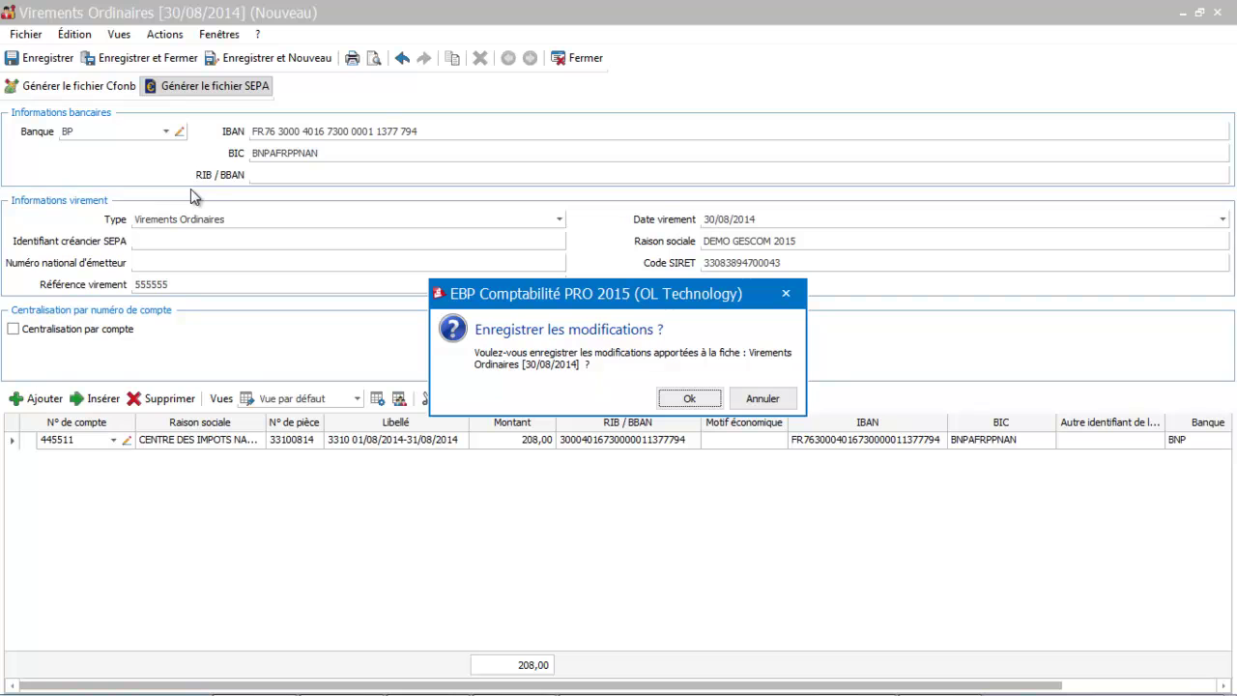
pyautogui.press('Return')
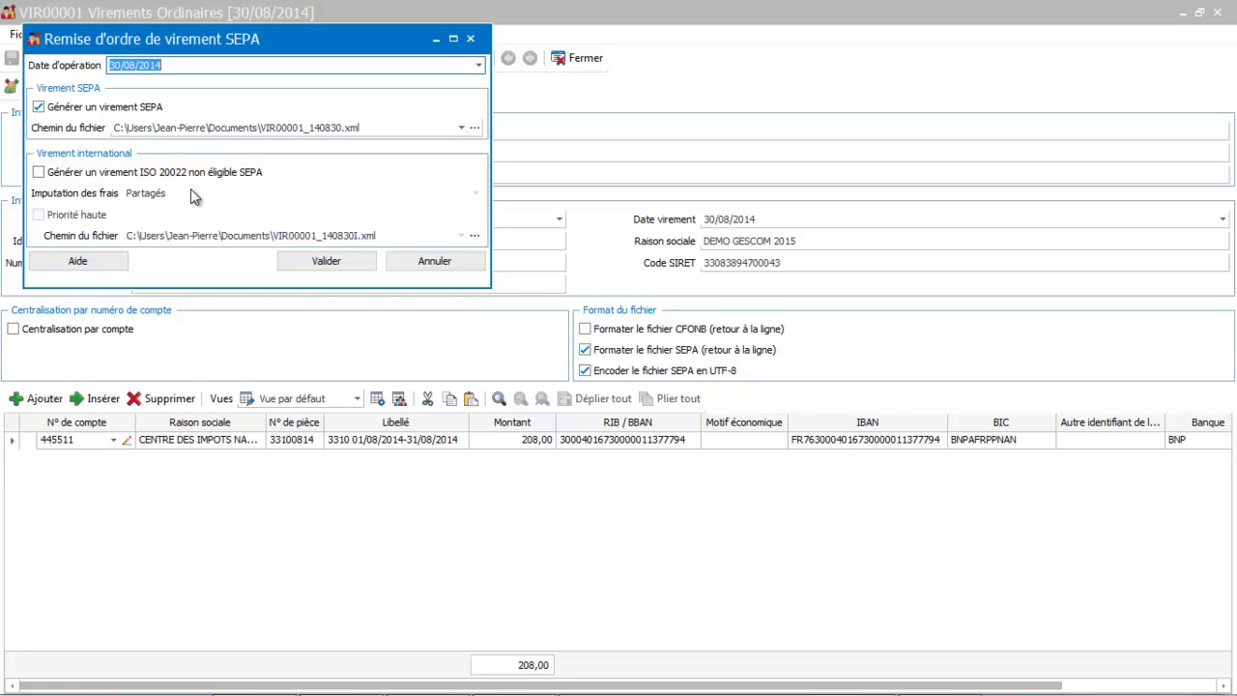
pyautogui.press('Return')
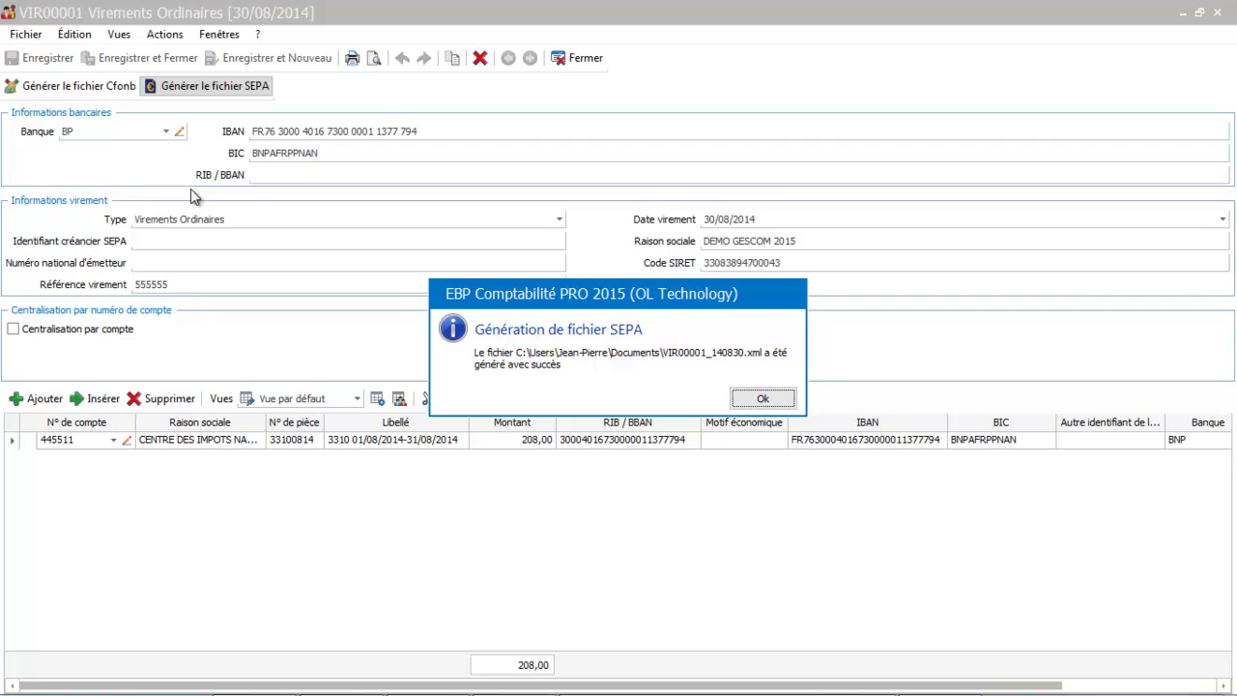
pyautogui.press('Return')
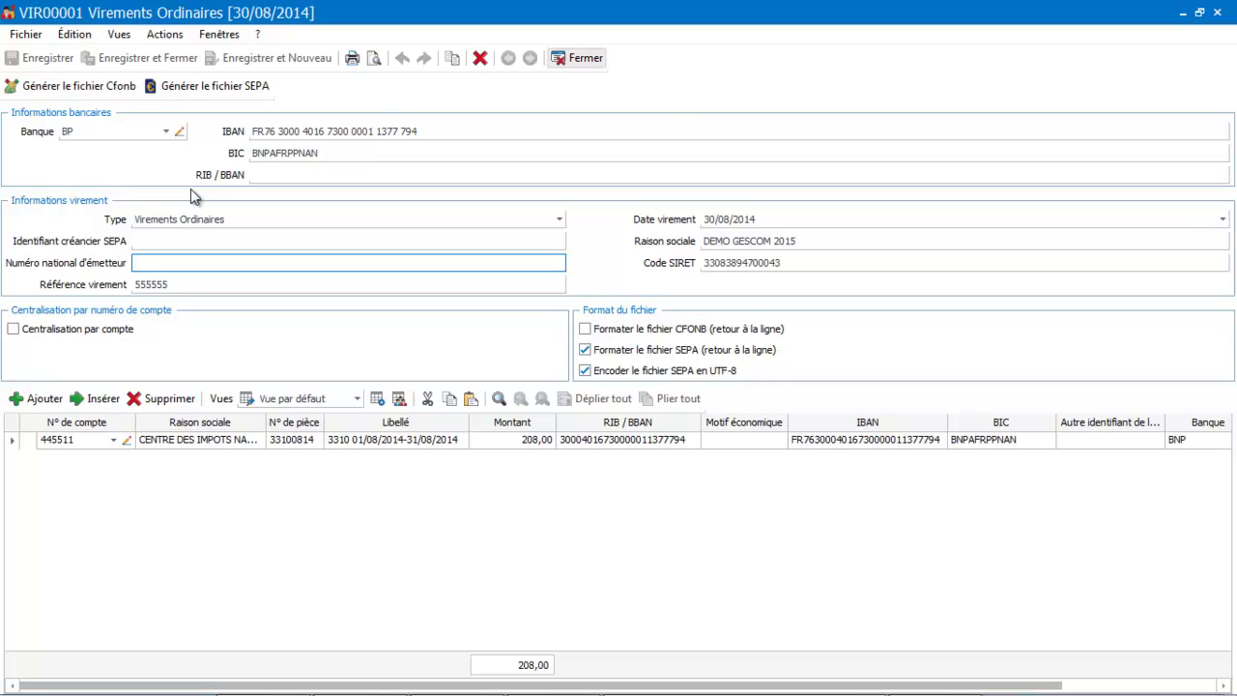
pyautogui.press('Escape')
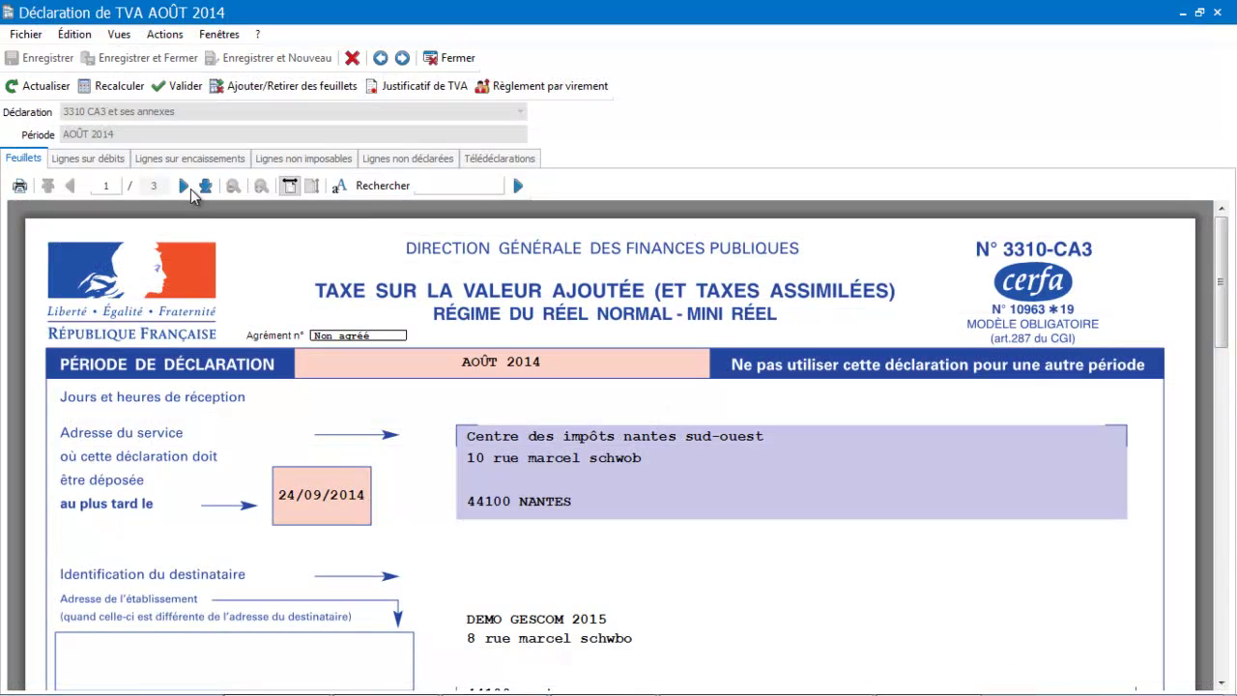
# Add a test tele-declaration of type Déclaration de TVA for DGFiP to the August 2014 declaration and close the information report.
pyautogui.hotkey('ctrl', 'shift', 'Tab')
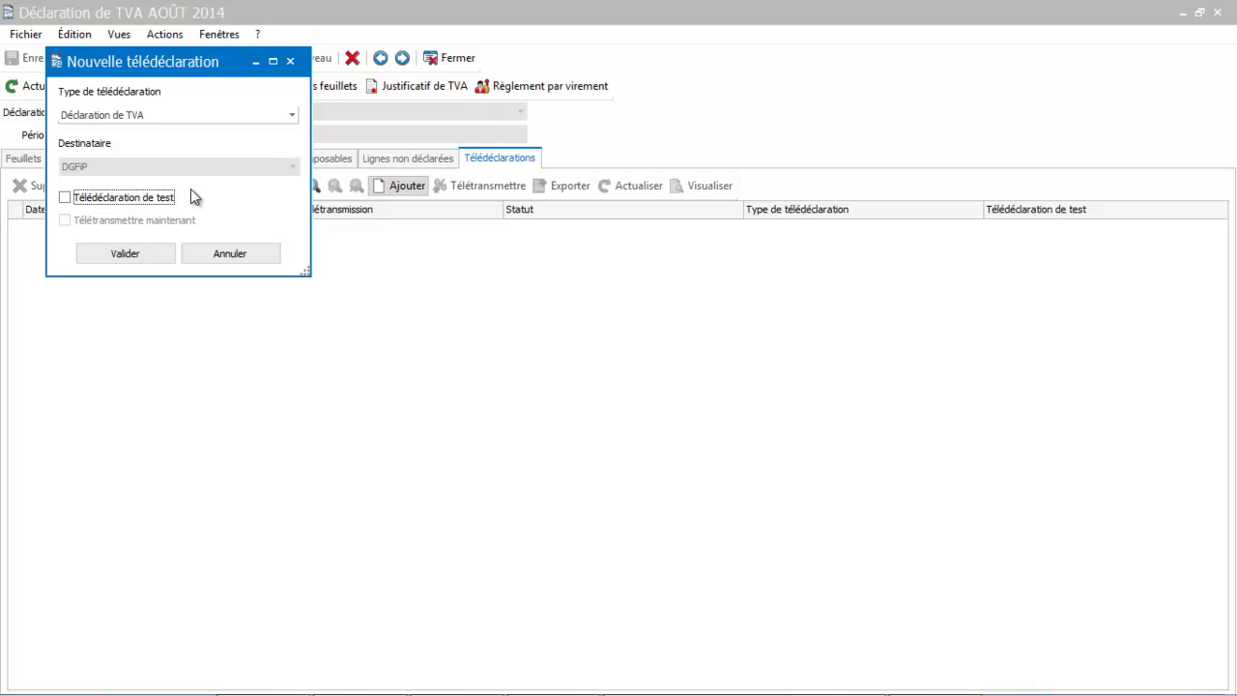
pyautogui.click(190, 196)
pyautogui.hotkey('shift', 'Tab')
pyautogui.hotkey('alt', 'Down')
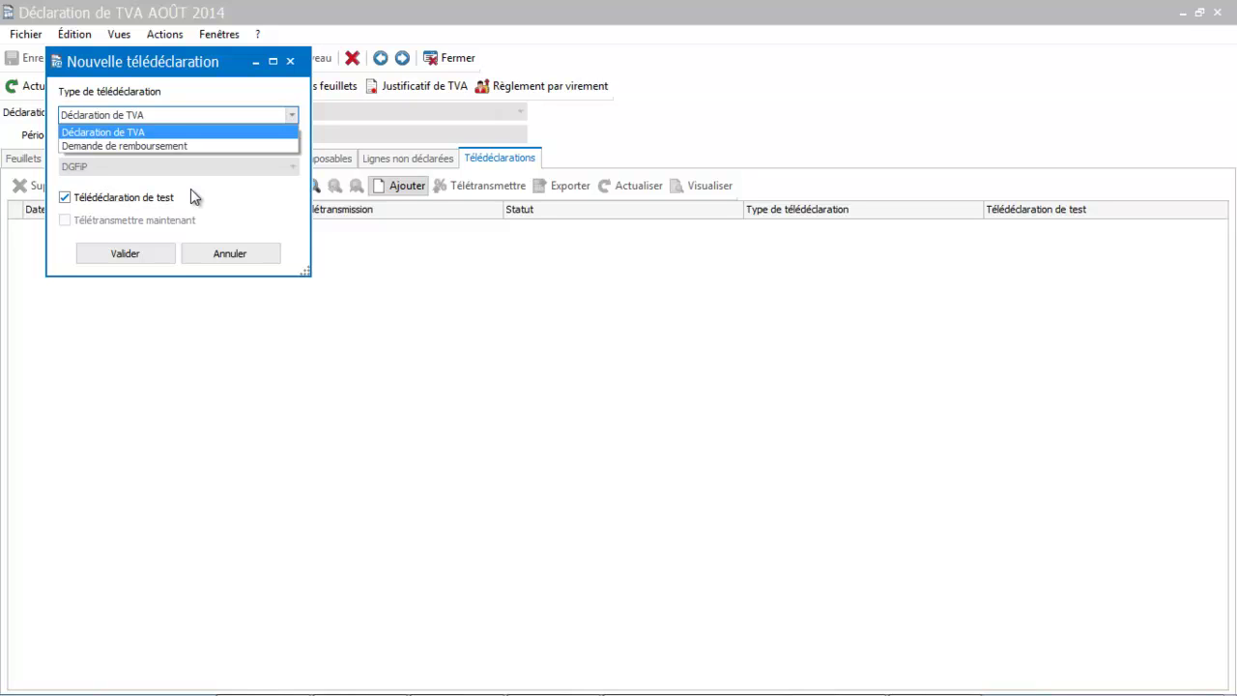
pyautogui.press('Down')
pyautogui.press('Up')
pyautogui.press('Return')
pyautogui.press('Return')
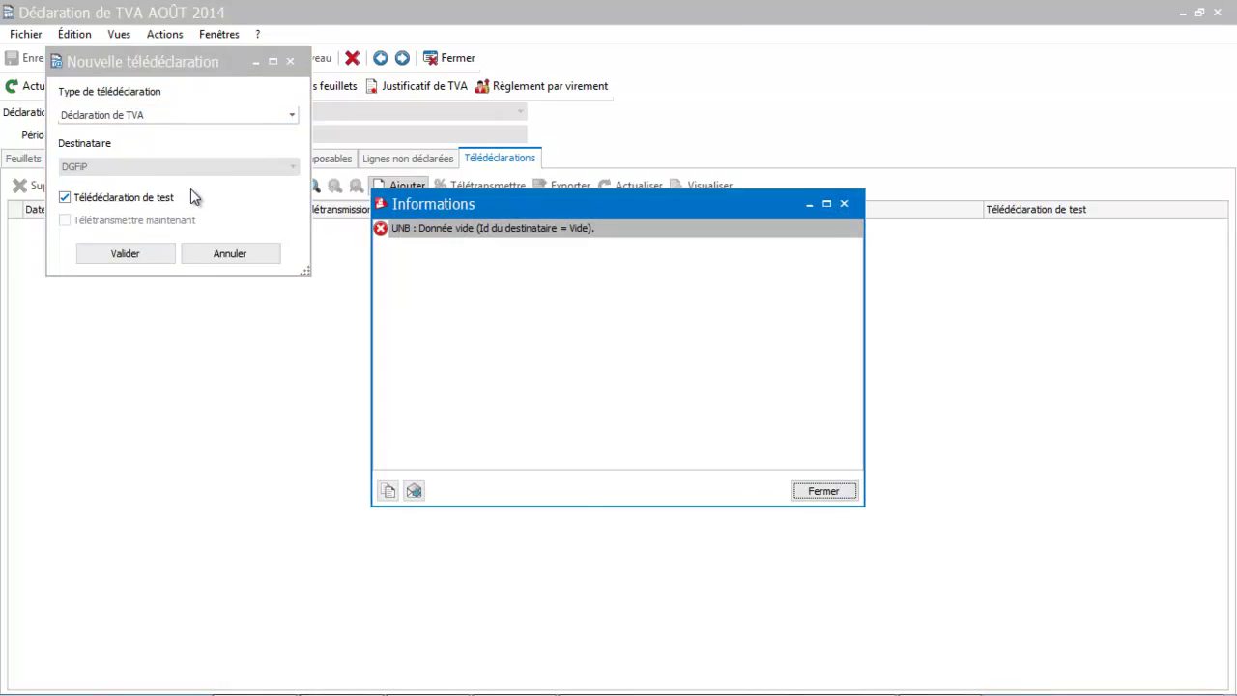
pyautogui.press('Return')
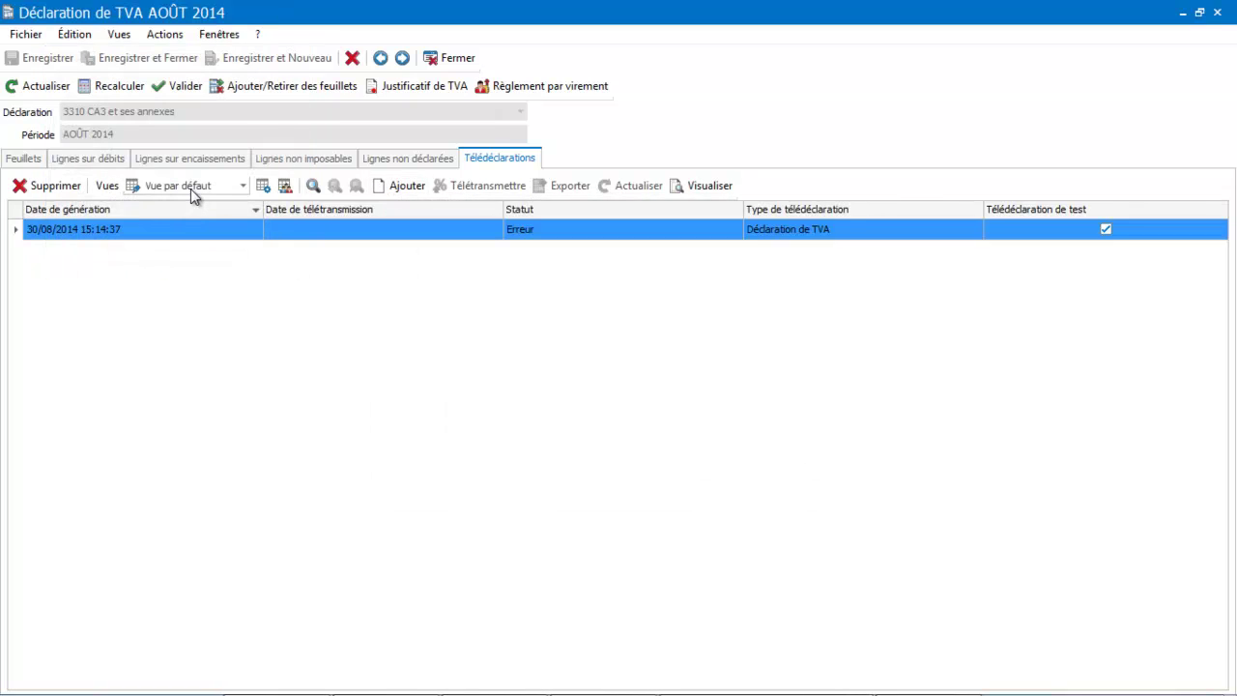